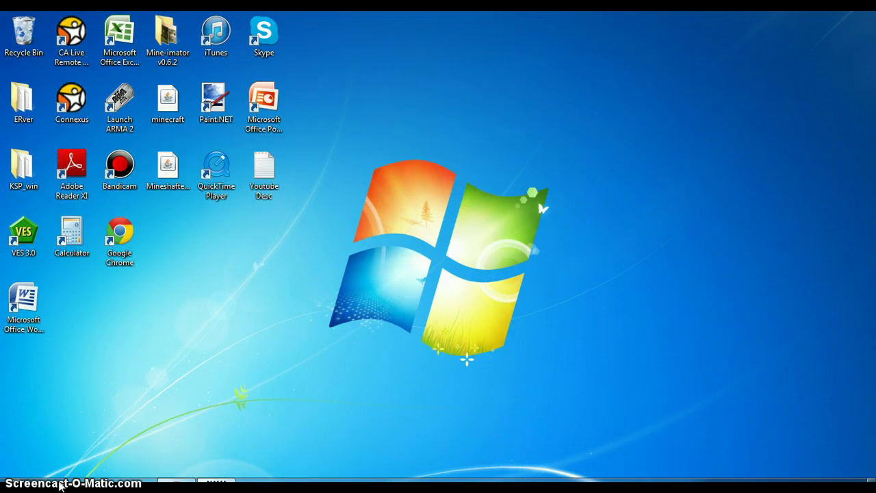
Open Windows Explorer and browse to C:\Program Files\Bohemia Interactive\ArmA 2\TA2DST v1.4
click(60, 485)
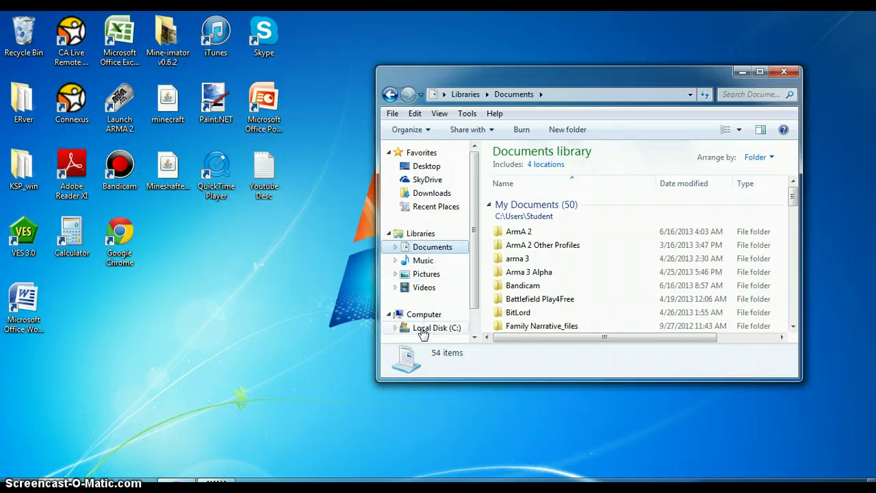
drag(472, 179, 470, 224)
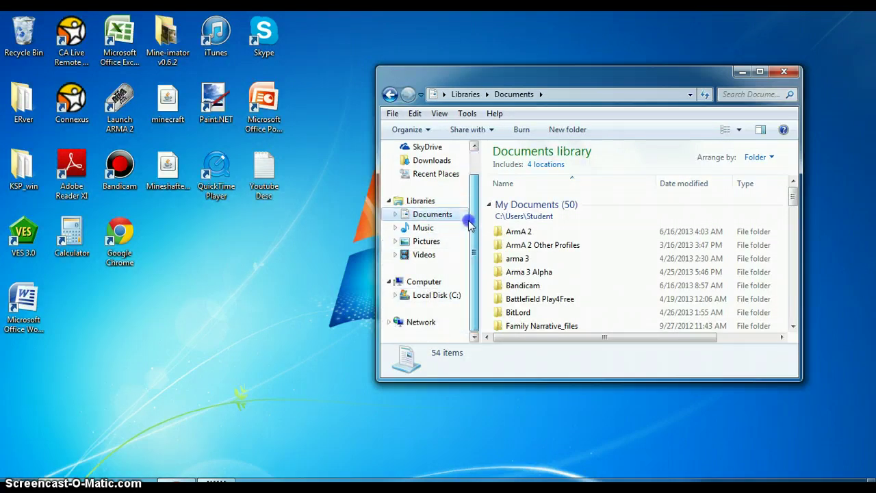
click(425, 285)
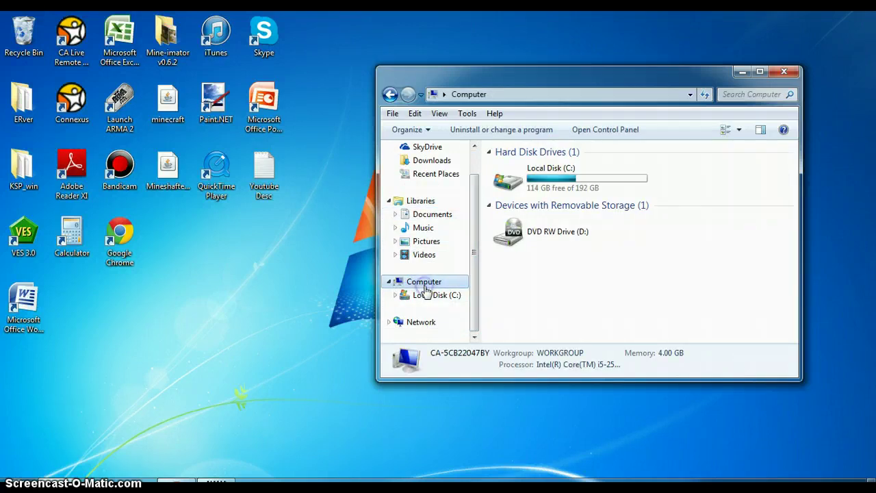
click(548, 190)
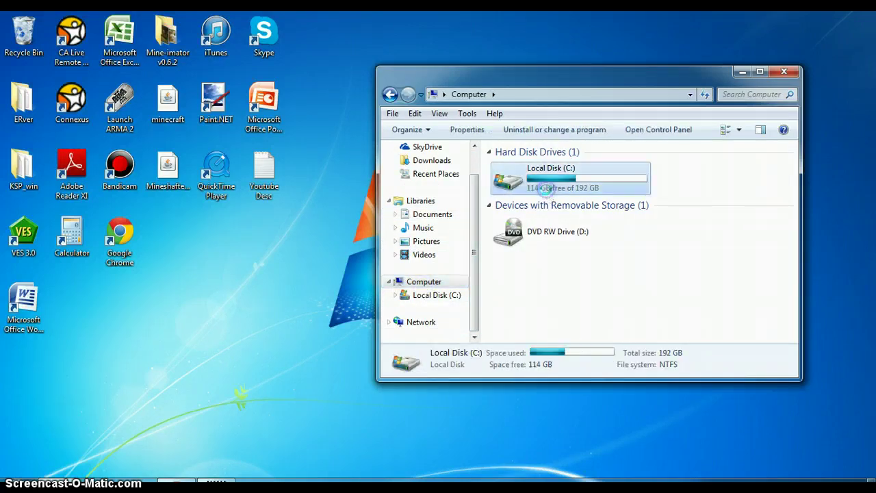
double_click(547, 190)
double_click(550, 288)
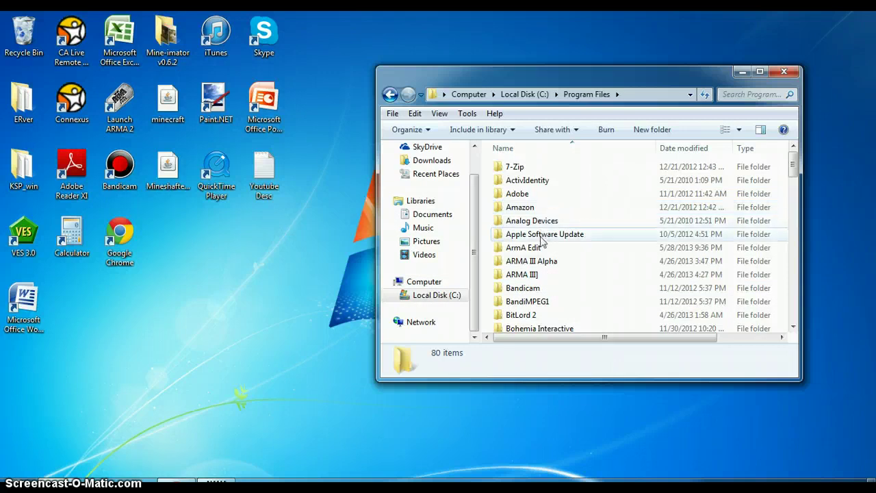
double_click(535, 329)
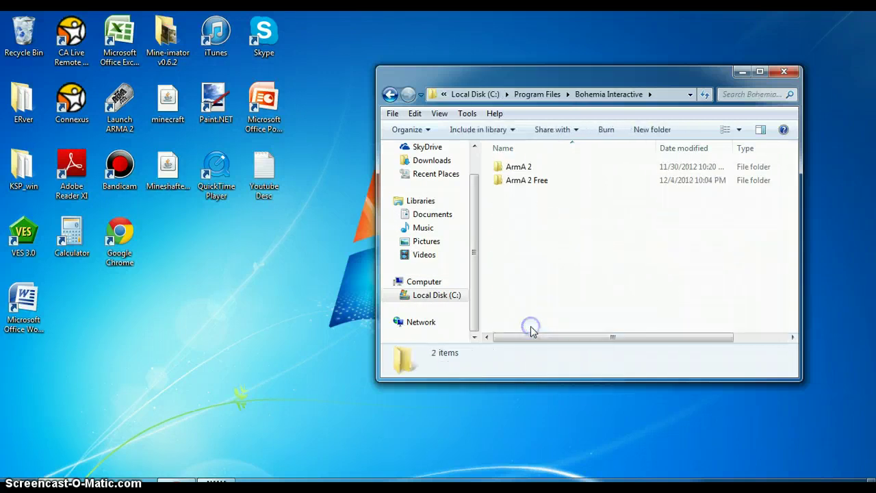
double_click(527, 167)
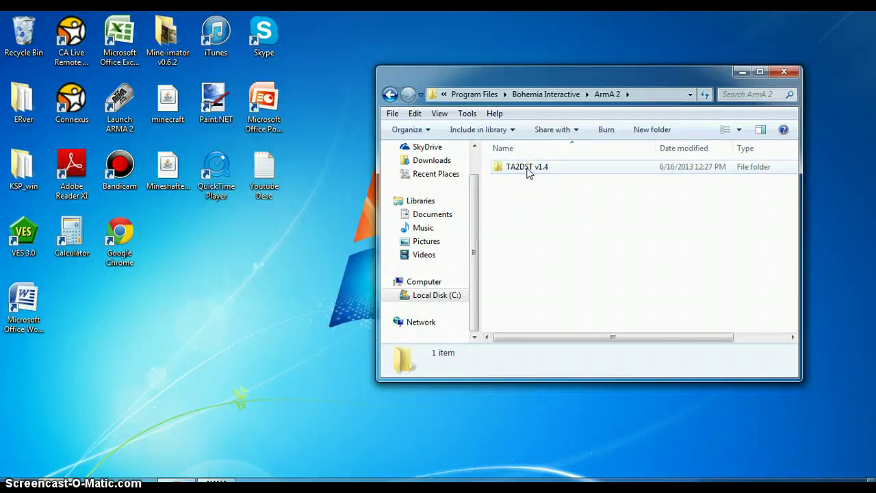
double_click(527, 168)
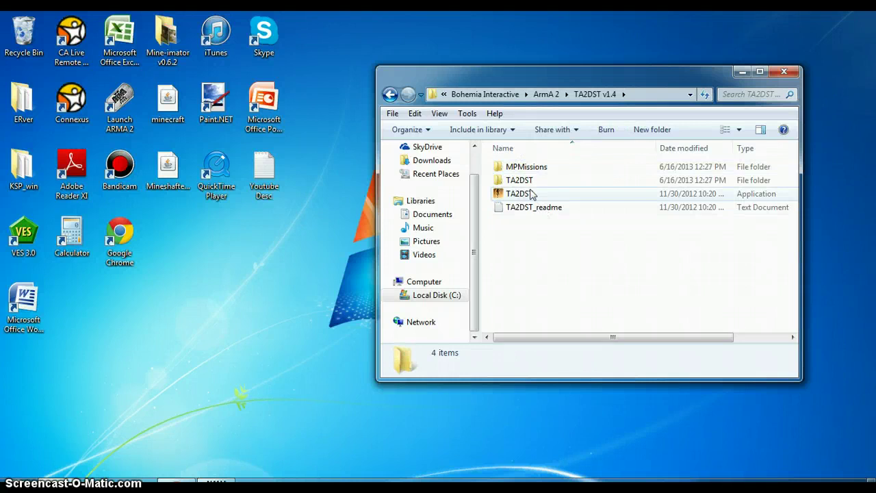
Delete the MPMissions folder from the TA2DST v1.4 folder
click(515, 170)
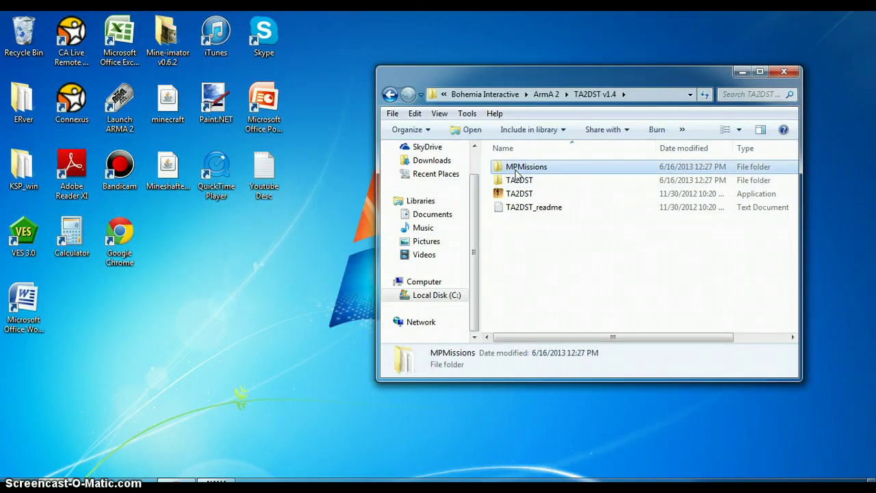
right_click(516, 170)
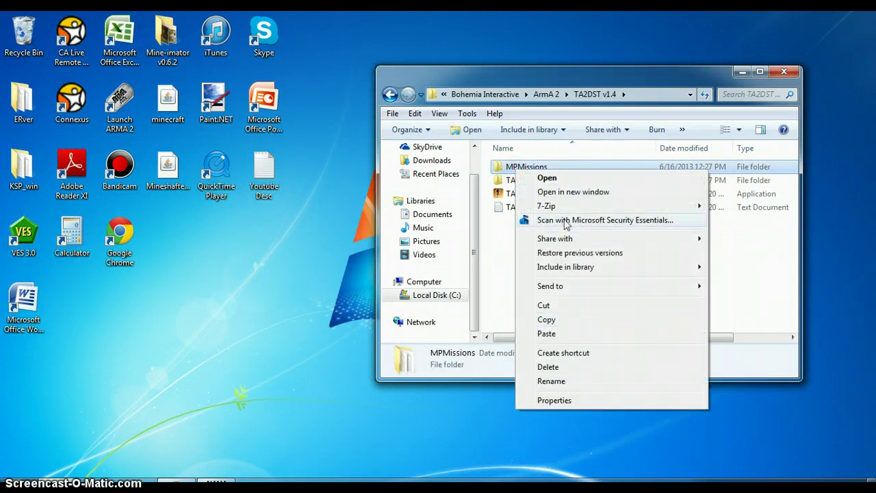
click(503, 237)
click(524, 166)
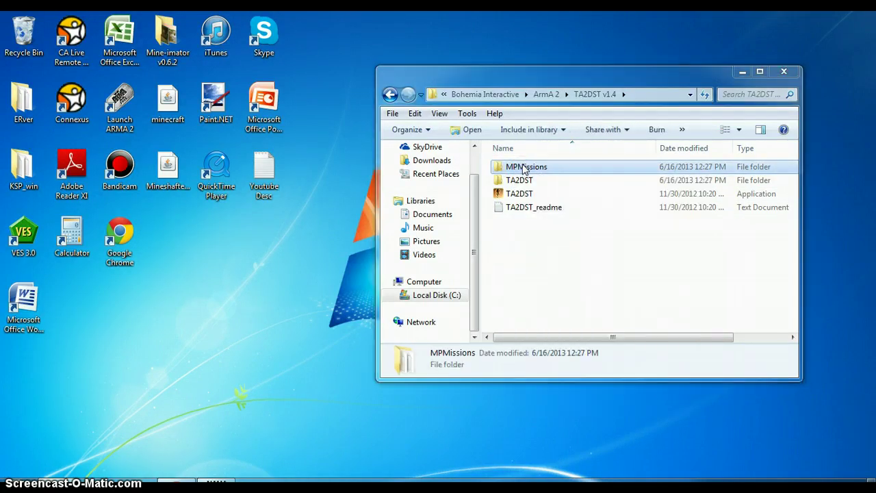
key(Delete)
click(496, 300)
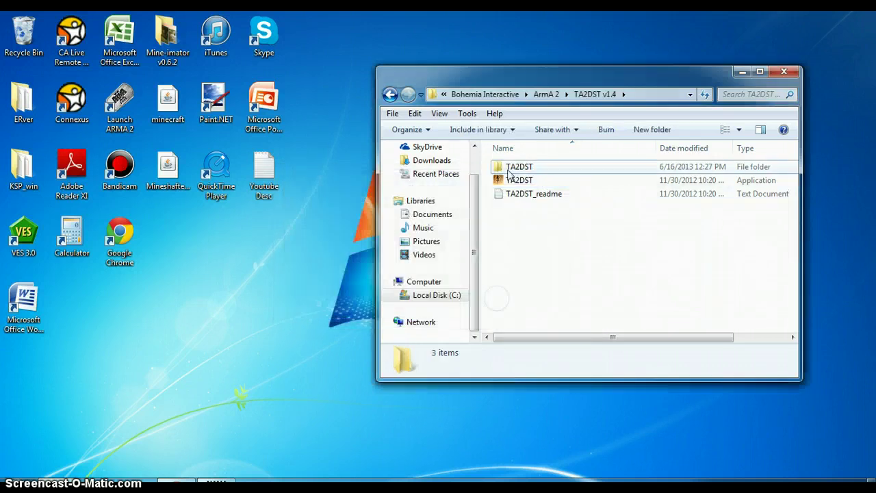
Delete the MPMissions folder inside the TA2DST subfolder and return to the TA2DST v1.4 folder
double_click(514, 167)
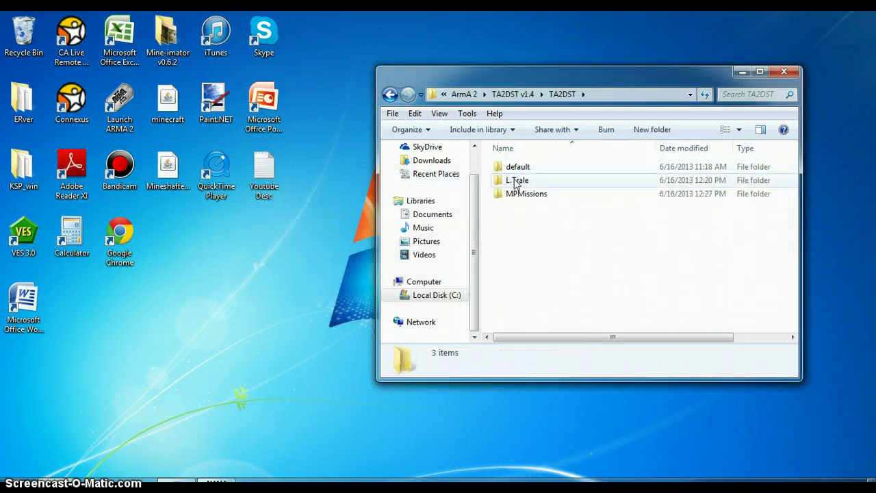
click(515, 182)
click(515, 194)
key(Delete)
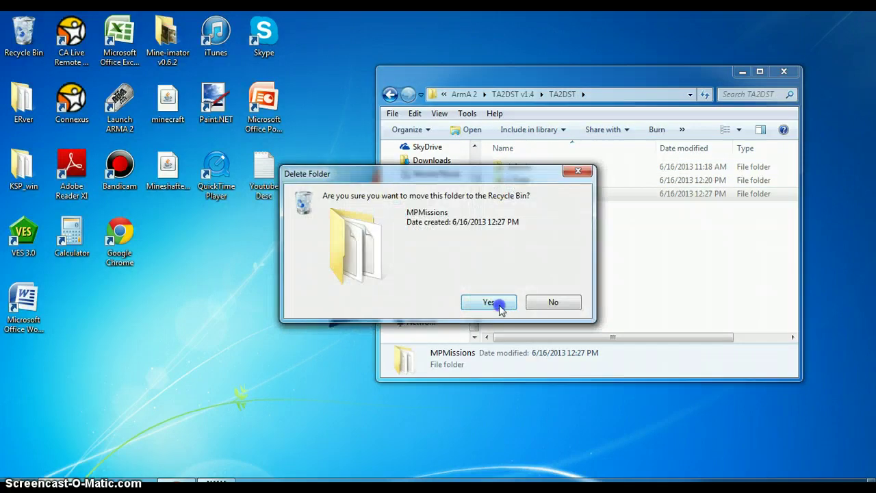
click(499, 302)
click(389, 94)
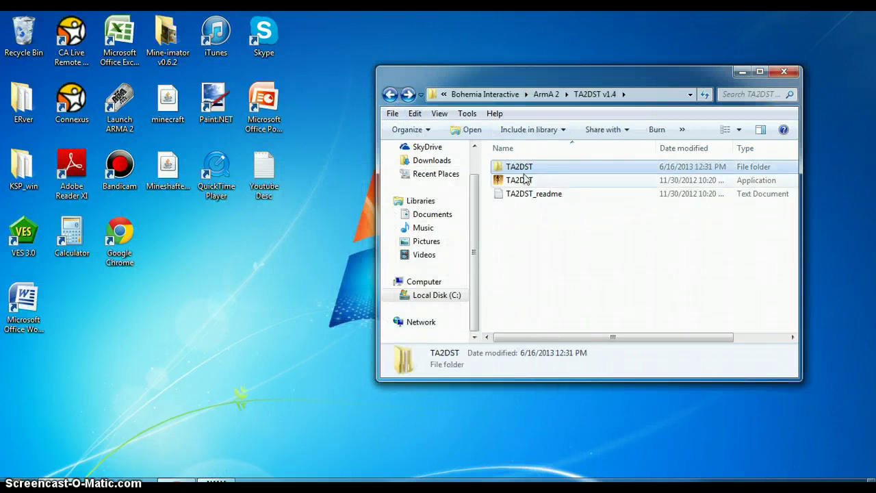
click(544, 276)
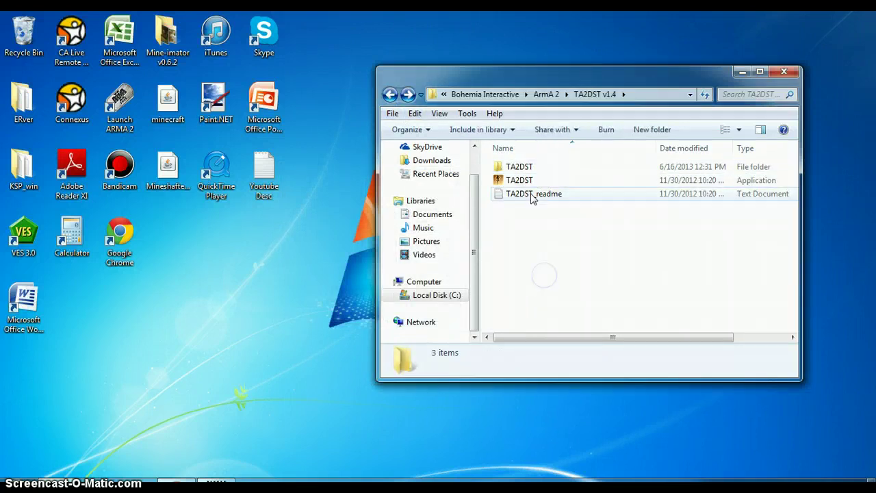
mouse_move(524, 182)
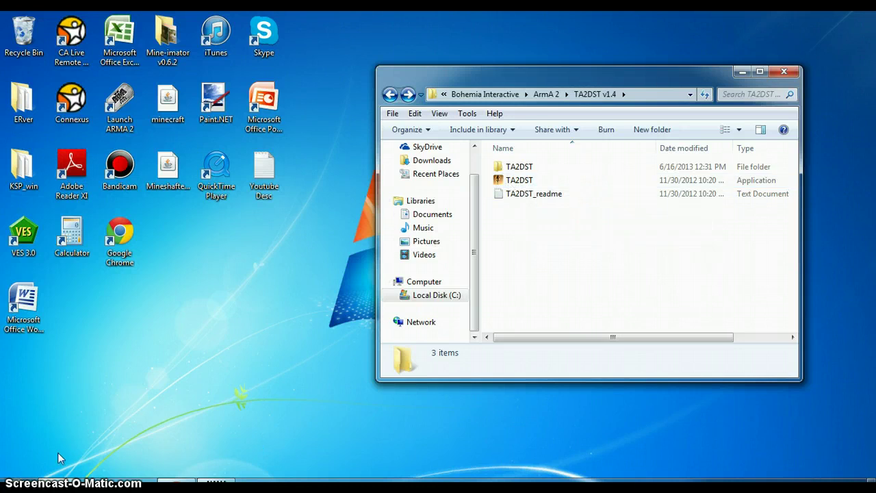
Open a second Explorer window and browse to C:\Program Files\Bohemia Interactive\ArmA 2 Free
right_click(54, 484)
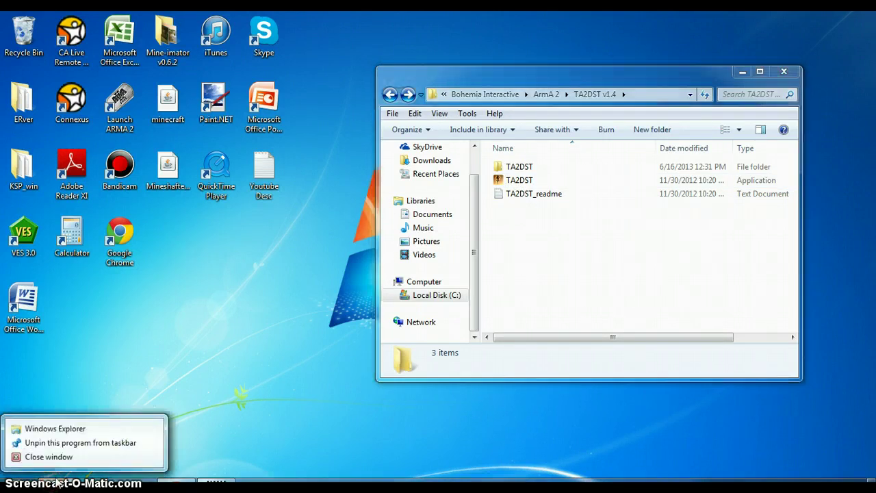
click(57, 428)
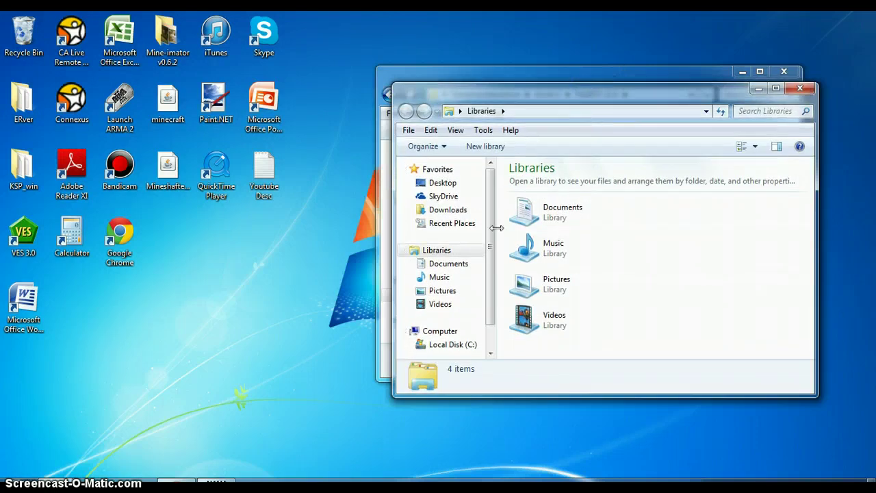
click(433, 345)
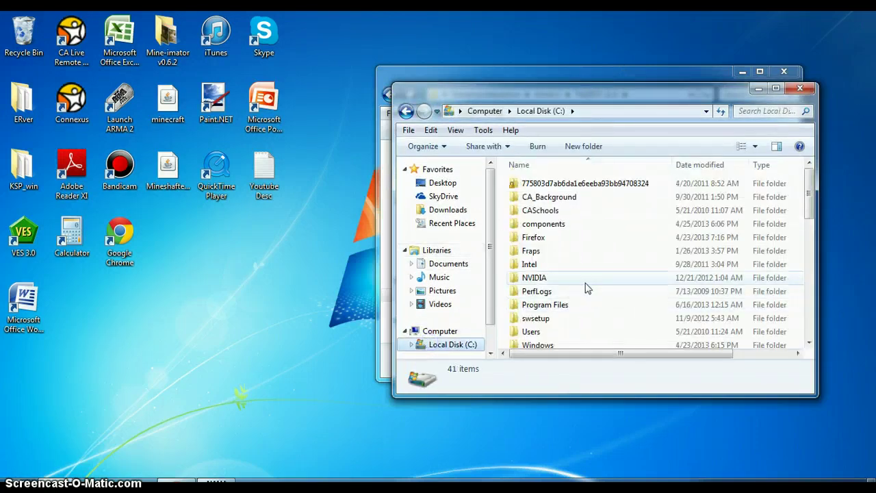
double_click(541, 305)
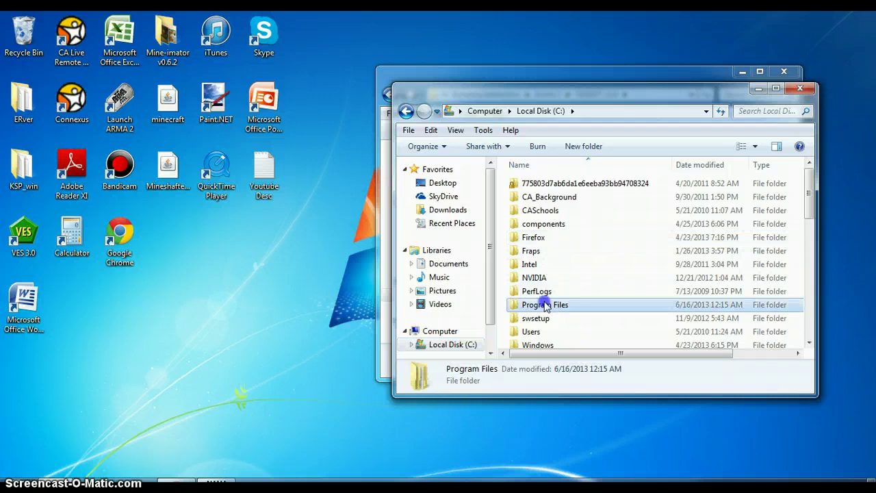
double_click(541, 344)
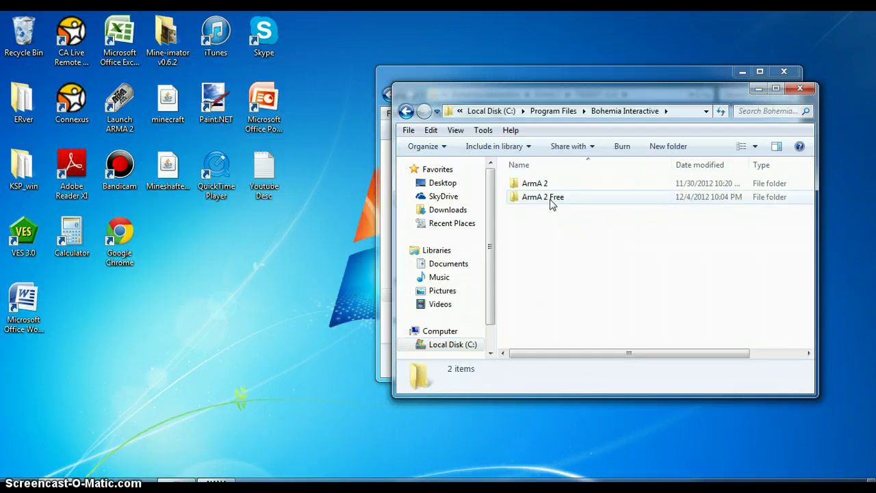
mouse_move(548, 204)
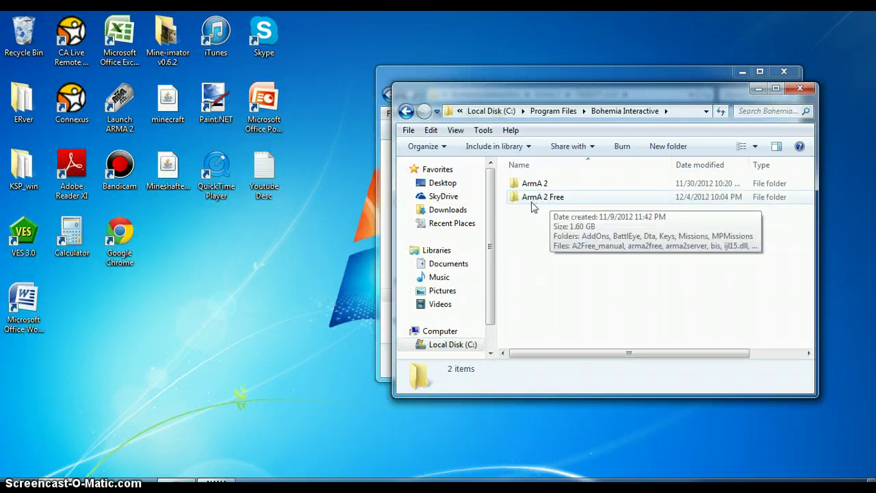
click(535, 203)
click(535, 198)
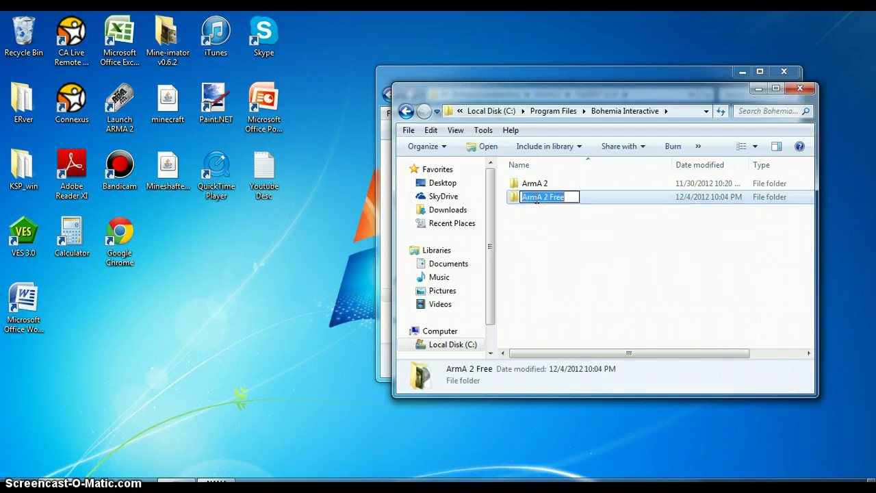
double_click(602, 198)
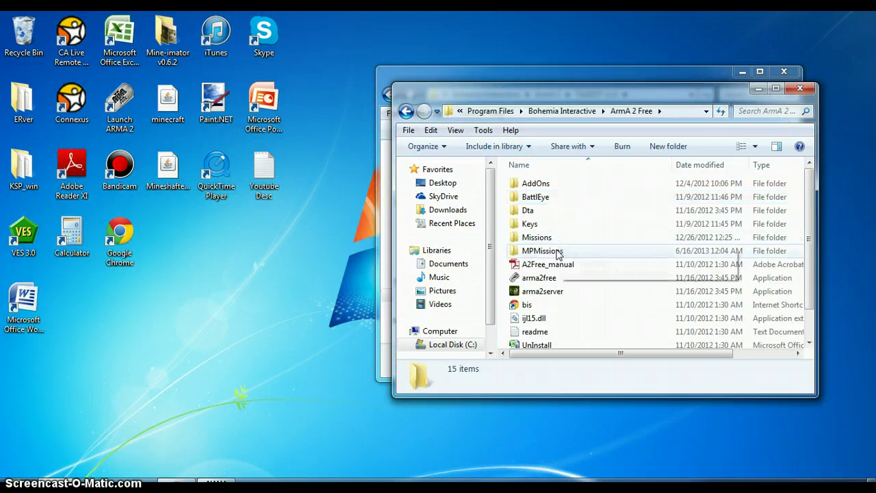
Check the contents of the Missions and MPMissions folders in ArmA 2 Free, and copy the MPMissions folder
click(557, 238)
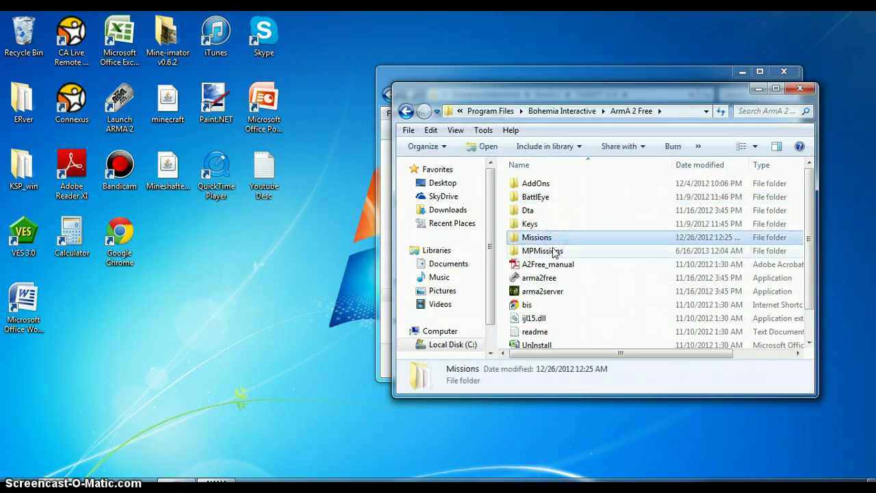
double_click(557, 238)
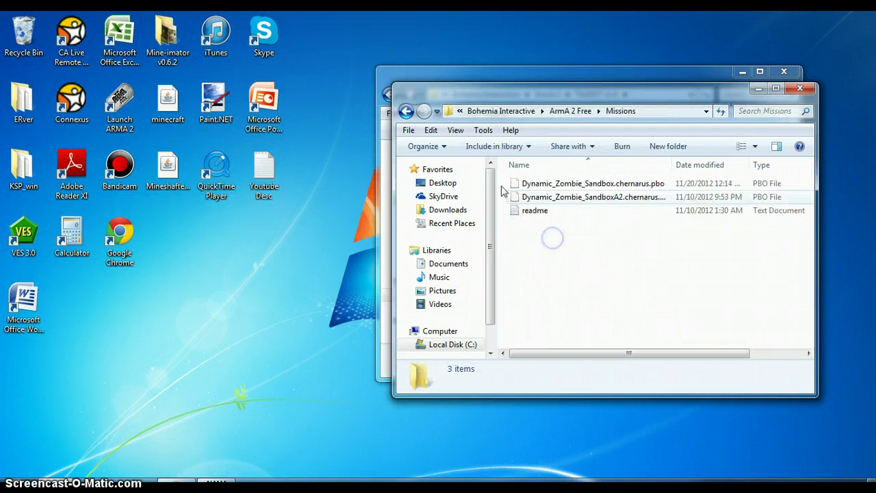
click(406, 110)
double_click(529, 250)
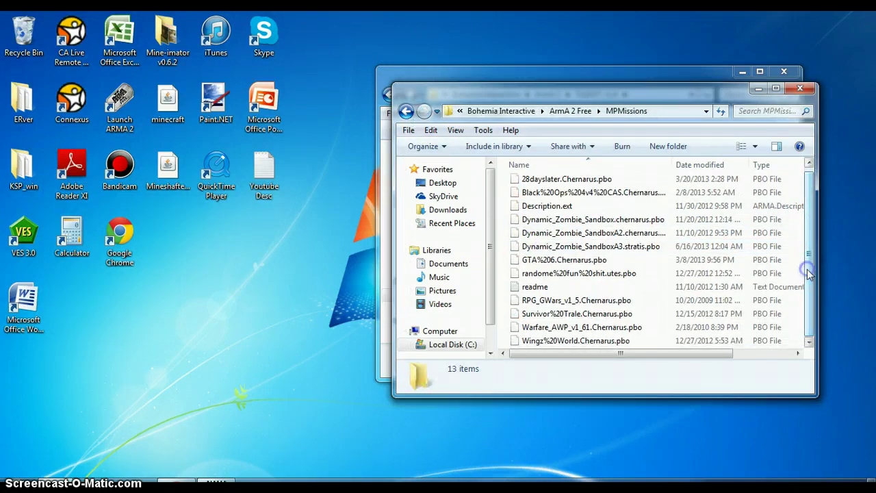
click(406, 111)
right_click(542, 254)
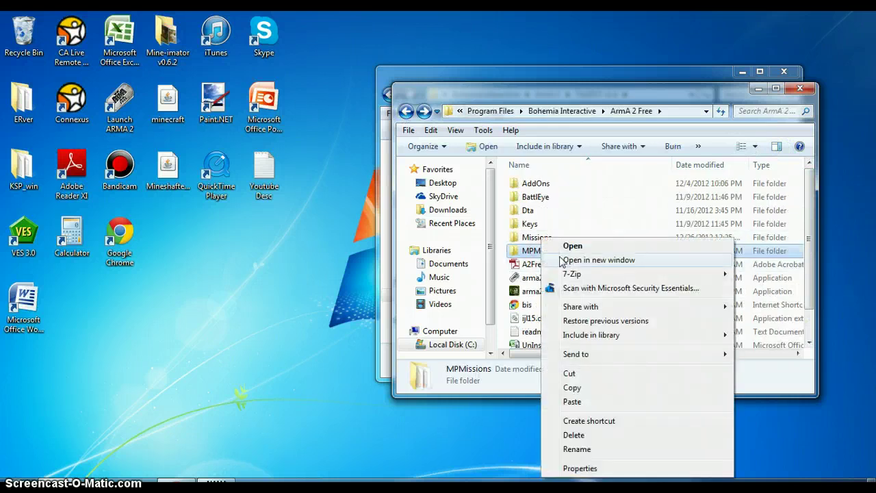
click(593, 389)
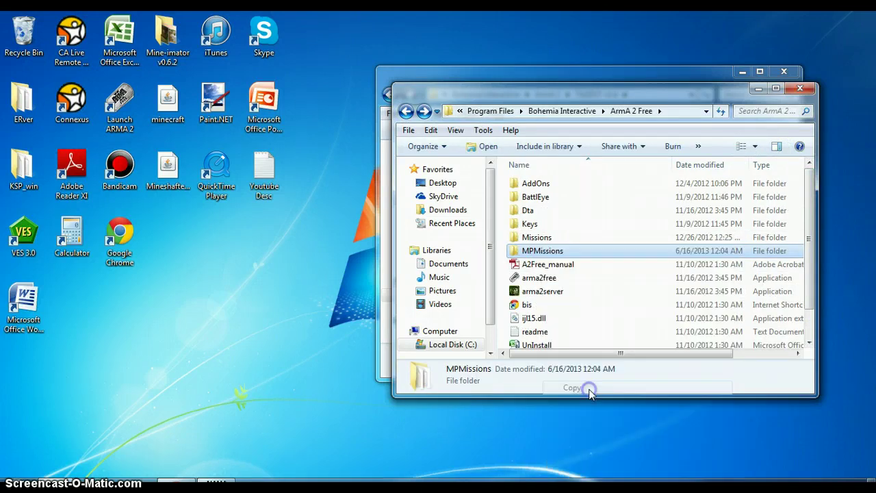
Close the ArmA 2 Free window and paste the copied MPMissions folder into the TA2DST v1.4 folder
click(800, 88)
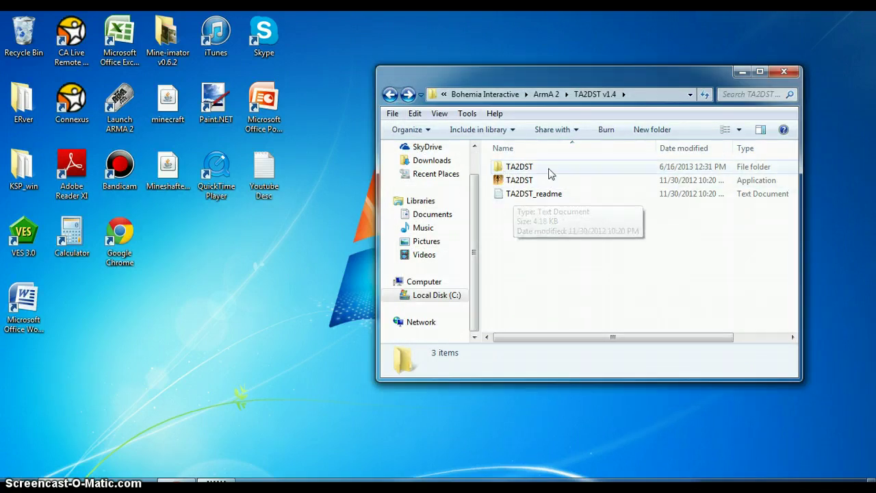
right_click(525, 238)
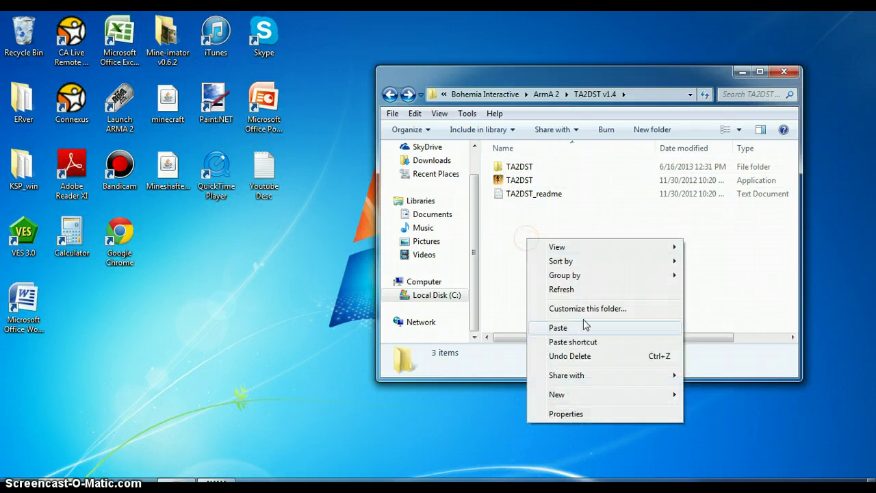
click(585, 330)
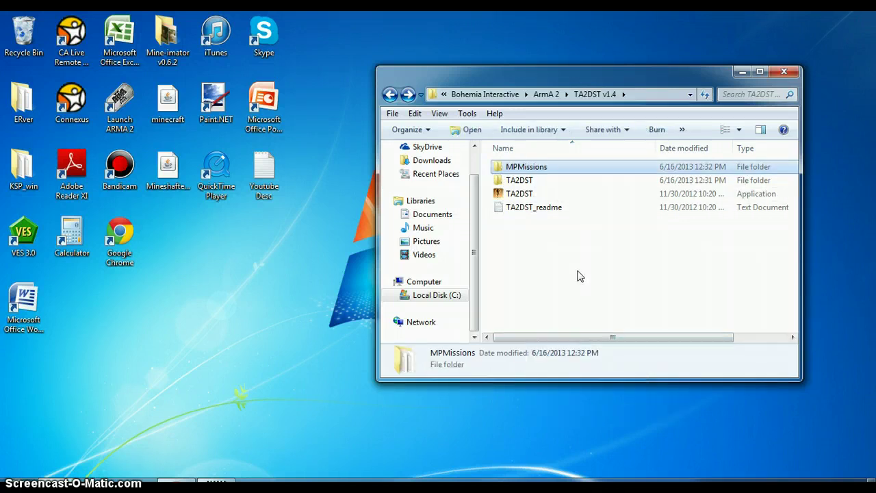
Open the TA2DST subfolder and paste the copied MPMissions folder into it
click(522, 182)
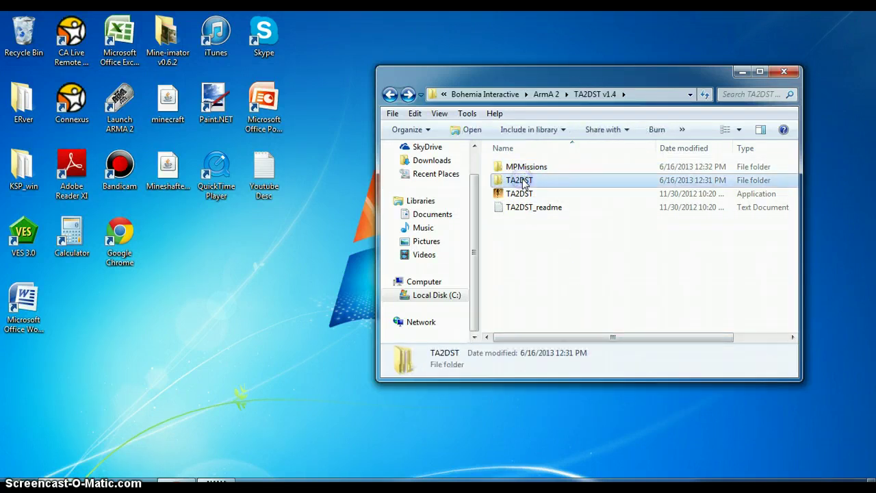
click(524, 183)
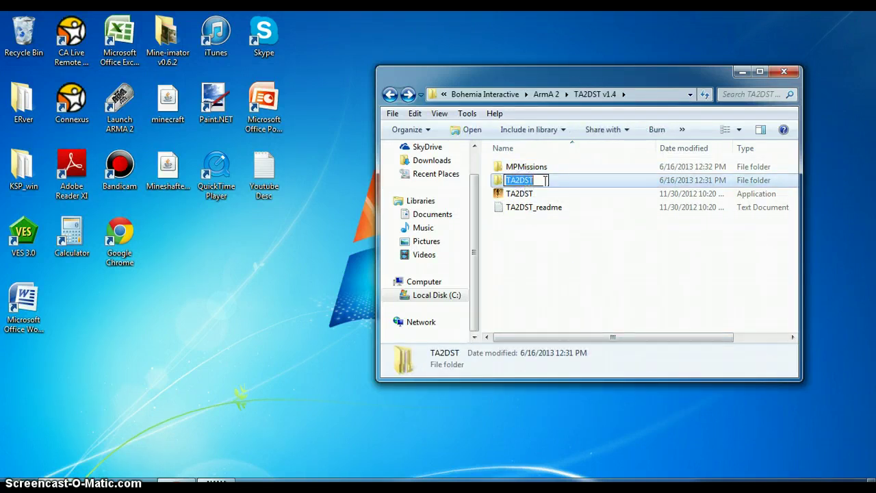
double_click(551, 179)
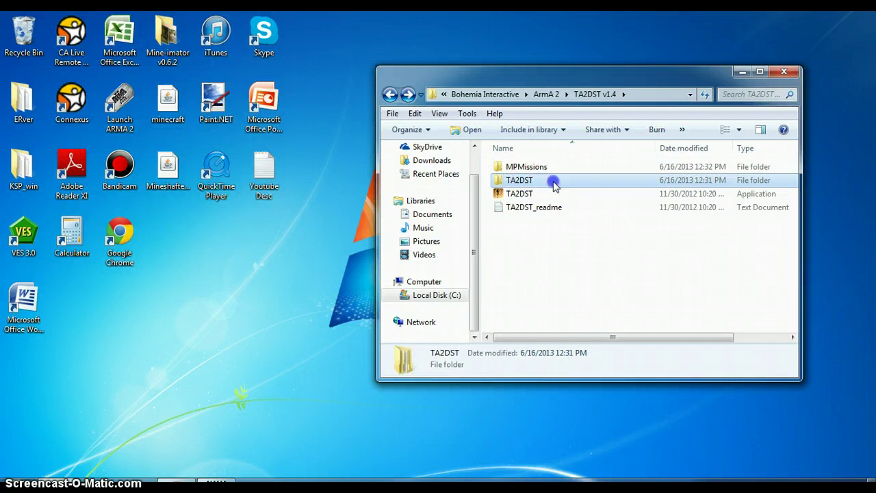
right_click(520, 226)
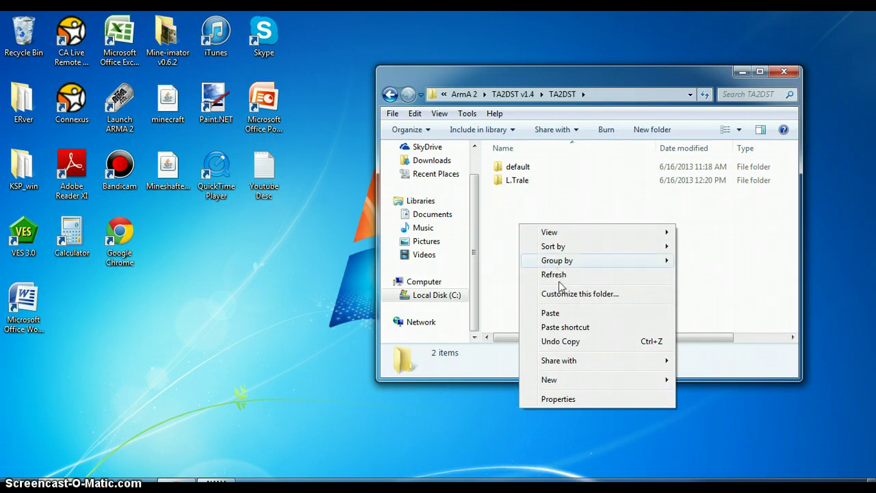
click(553, 313)
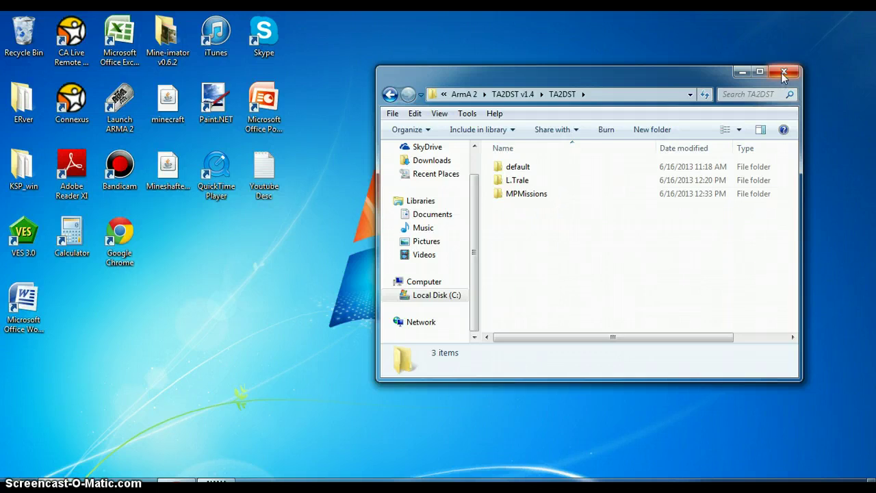
Return to the TA2DST v1.4 folder through the ArmA 2 folder and launch the TA2DST application
click(471, 96)
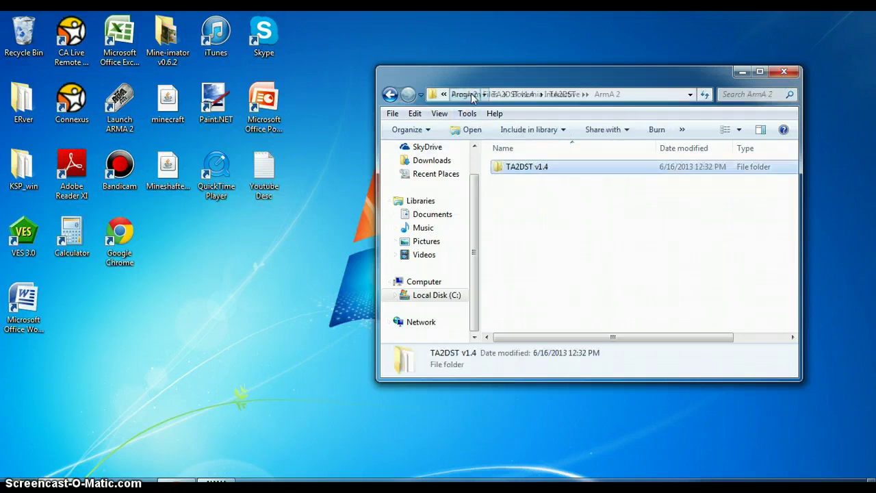
double_click(529, 170)
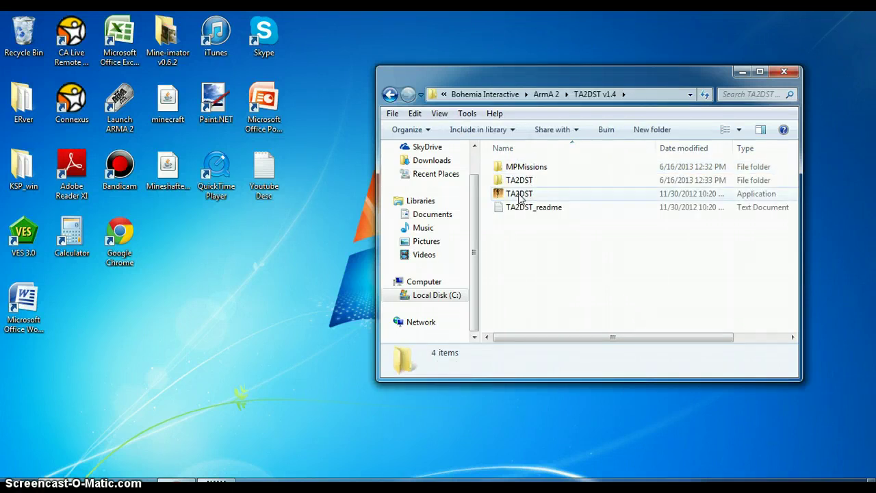
double_click(523, 195)
click(525, 260)
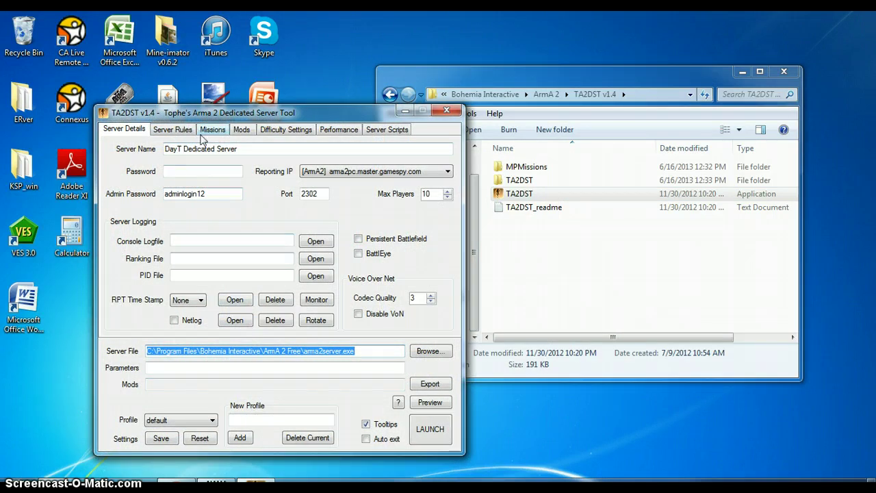
Review the server name, password and admin password fields in the server details
drag(242, 150, 115, 167)
click(197, 172)
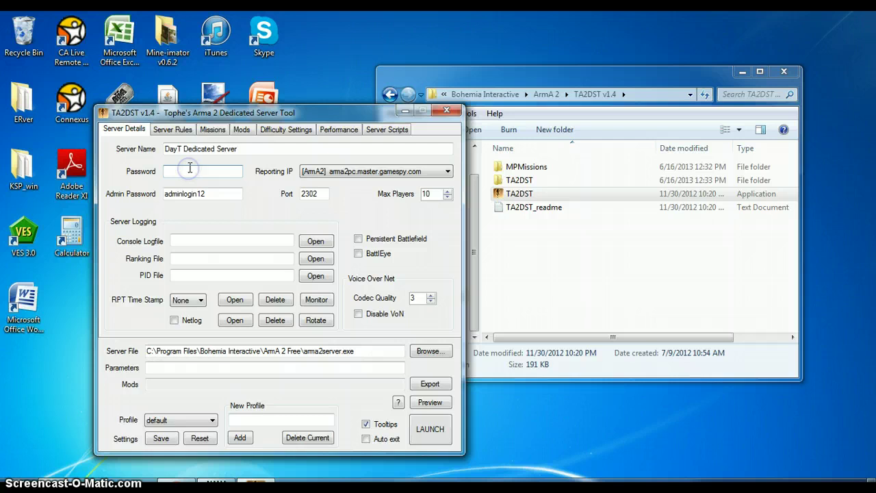
drag(210, 194, 99, 175)
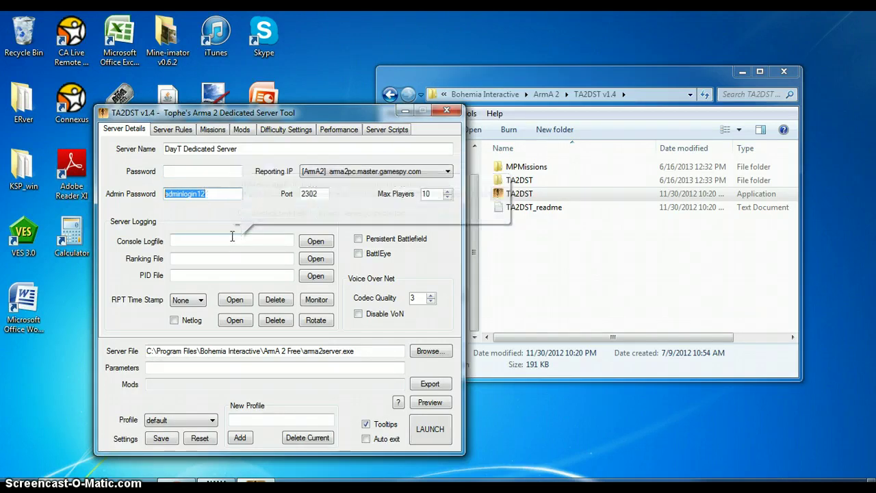
click(176, 132)
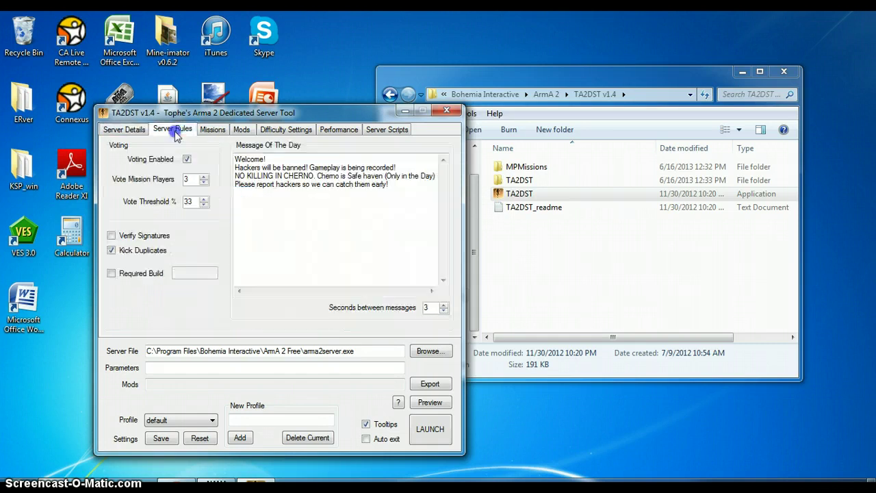
click(124, 130)
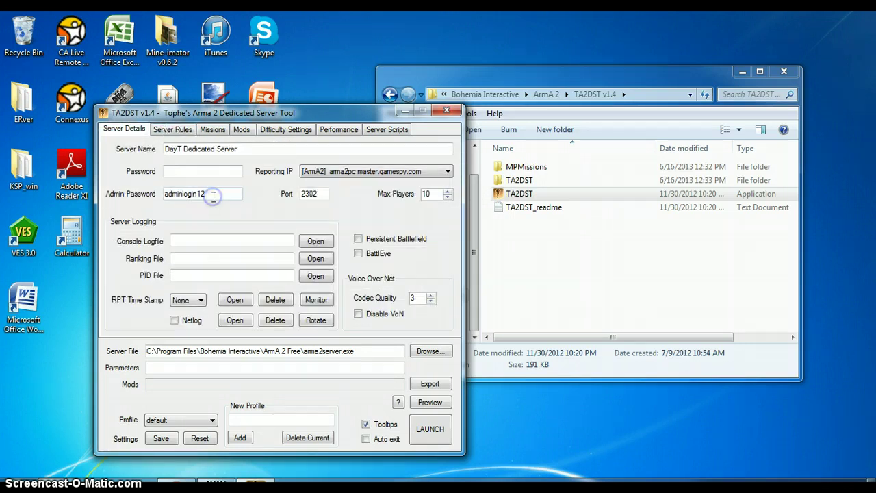
drag(213, 195, 160, 191)
Replace the message of the day with "Welcome!" and set the seconds between messages to 5
click(182, 132)
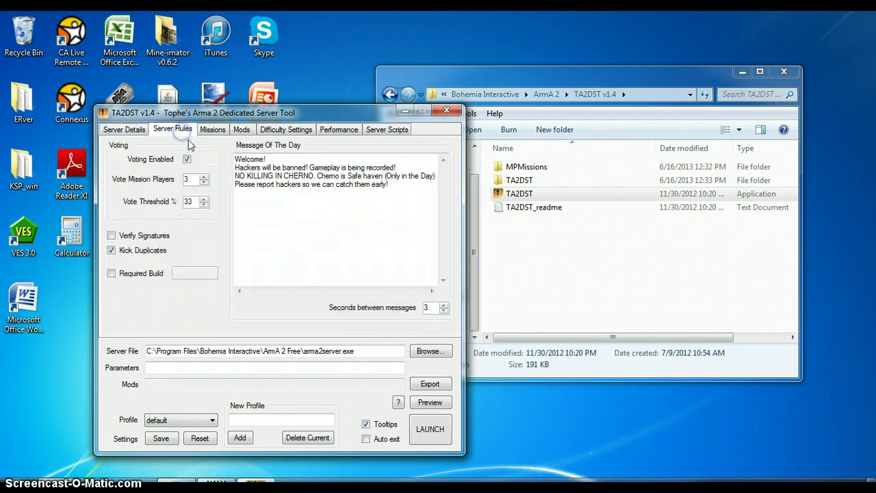
click(385, 186)
key(ctrl+a)
key(Delete)
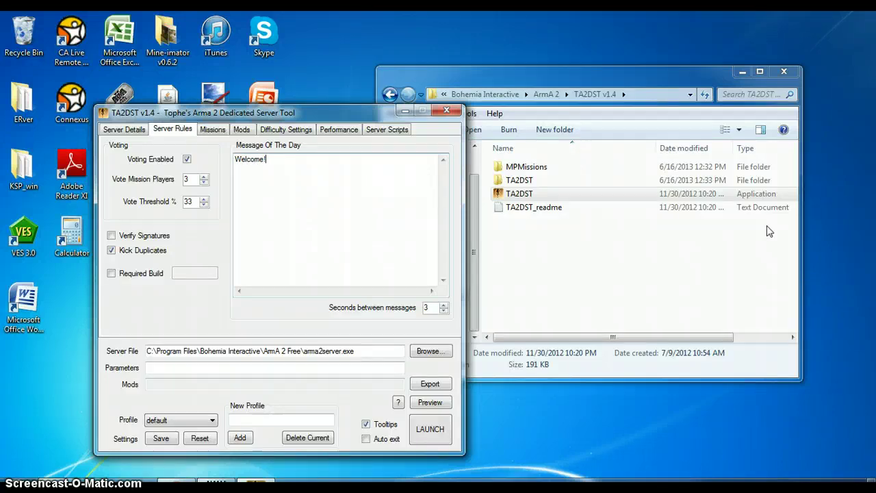
click(444, 304)
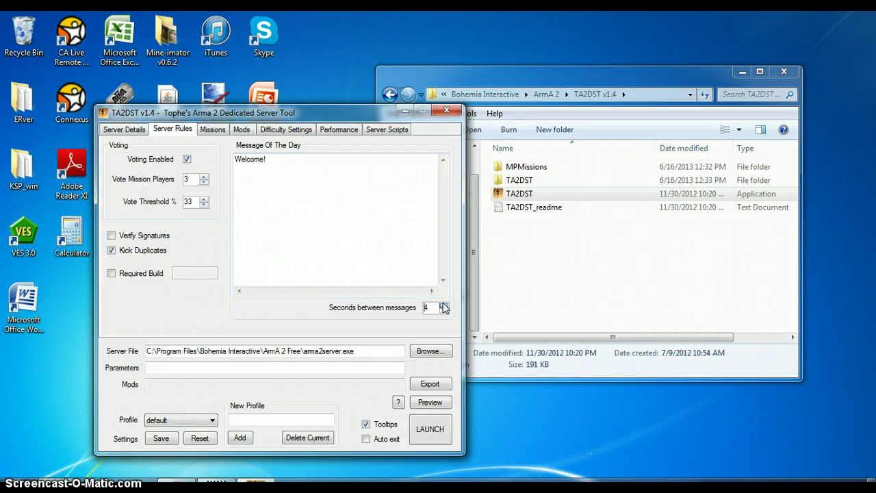
Add the lines "Enjoy the server!" and "No hacking is permitted!" below "Welcome!" in the message of the day
double_click(271, 159)
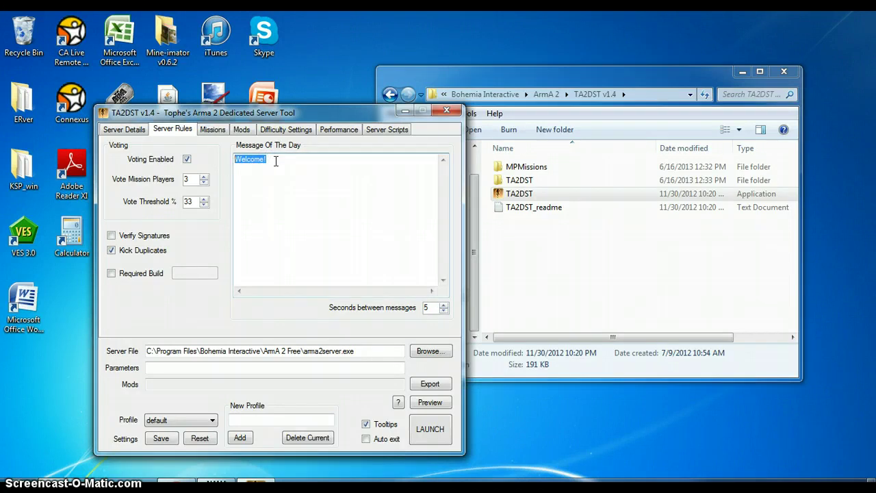
click(276, 160)
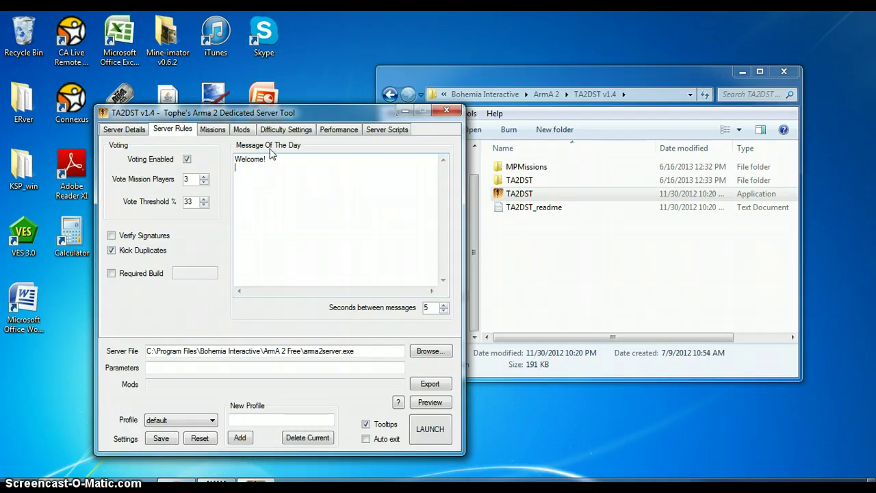
click(239, 186)
text(erve)
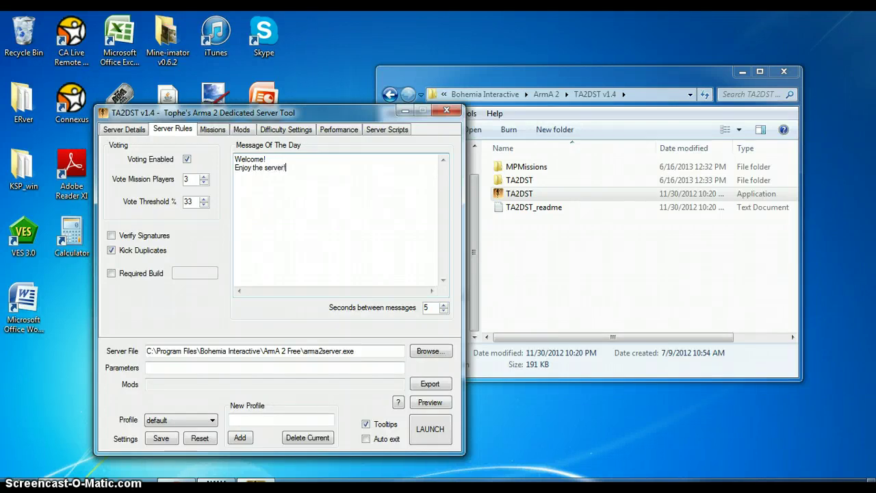
text(r!)
key(Return)
text(No hacking is permitted!)
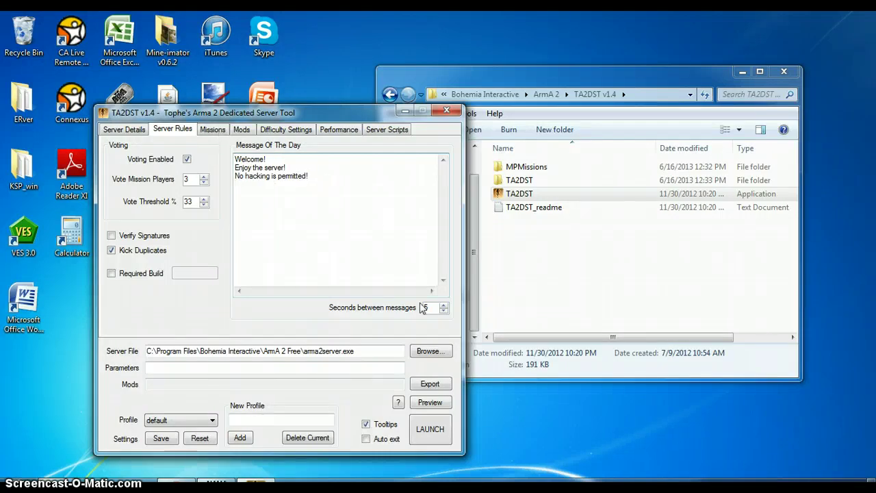
Review the message of the day line by line
drag(295, 158, 236, 159)
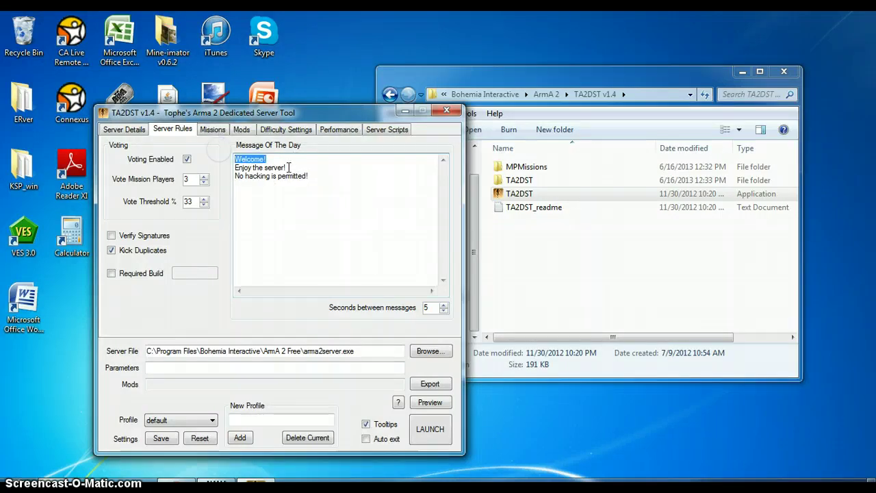
drag(287, 167, 204, 168)
drag(309, 176, 217, 178)
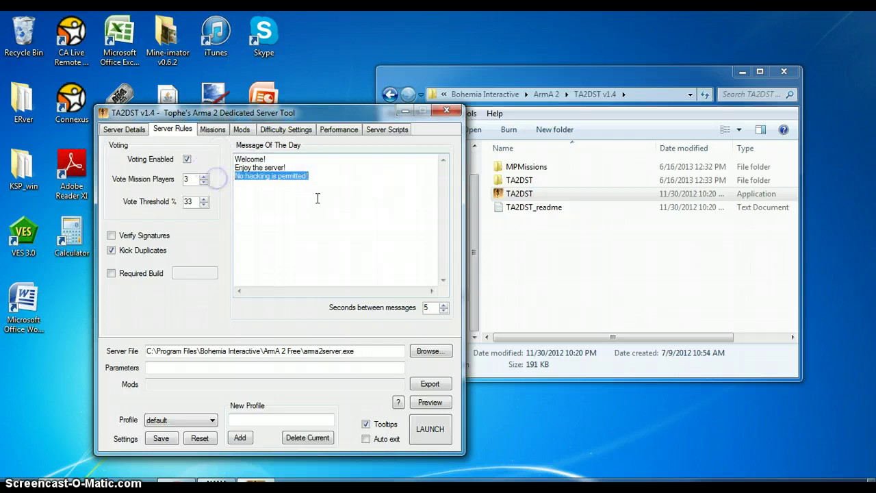
click(313, 211)
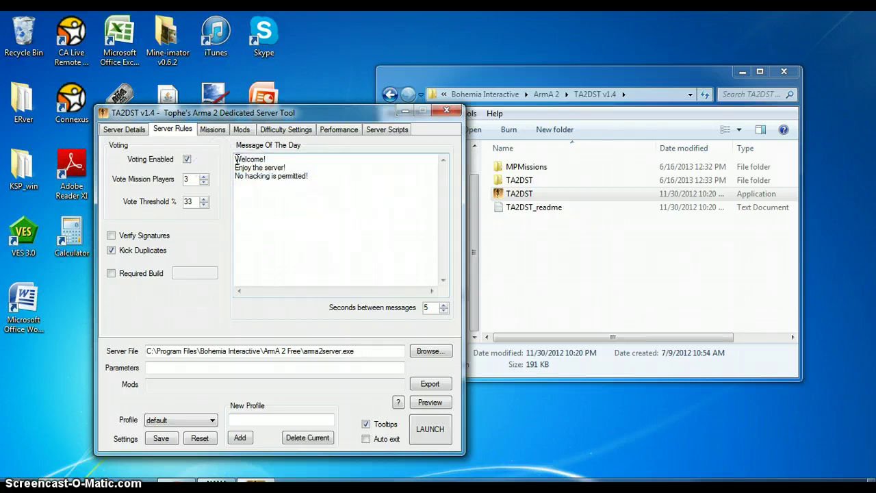
drag(236, 159, 281, 204)
click(291, 199)
Remove Dynamic_Zombie_Sandbox.chernarus.pbo from the mission cycle and filter the mission list to ArmA2
click(209, 130)
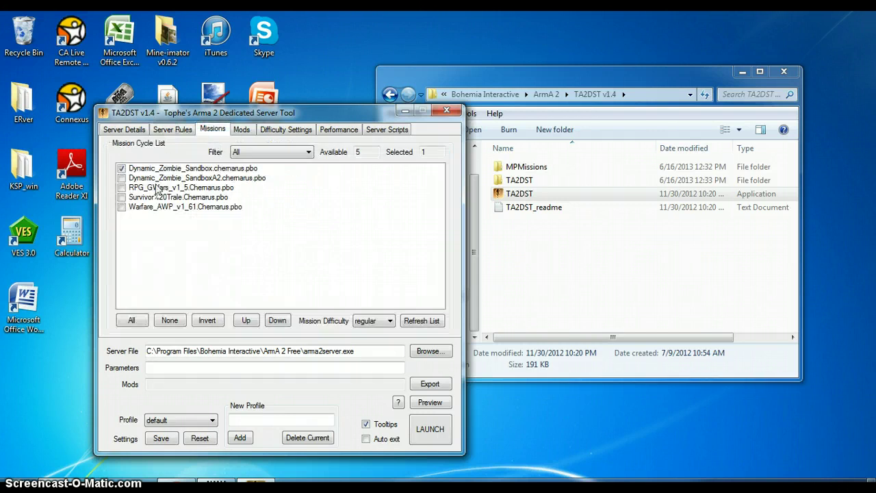
click(122, 169)
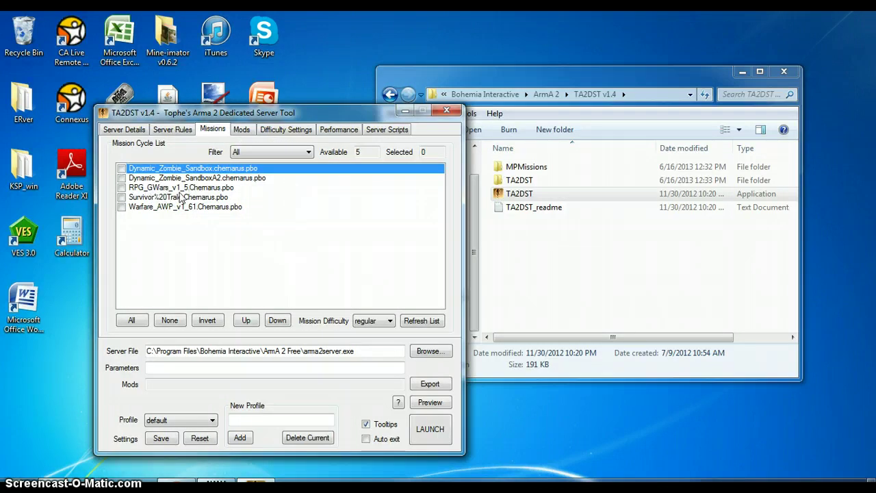
click(254, 154)
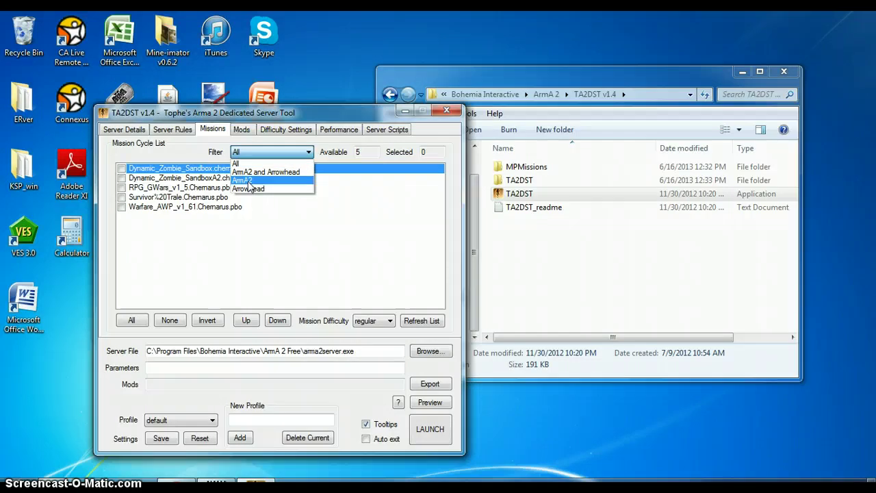
click(248, 181)
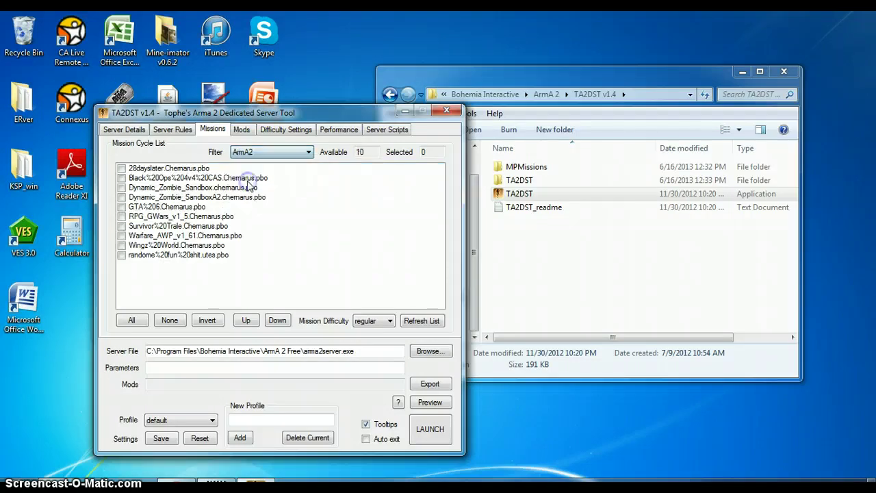
Include 28dayslater.Chernarus.pbo in the mission cycle, and try toggling the Black Ops, GTA 6 and two Dynamic Zombie Sandbox missions
click(122, 168)
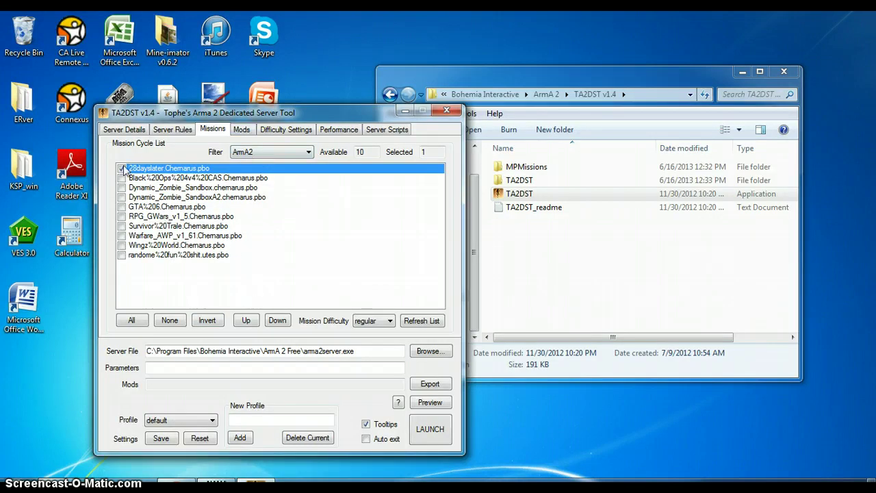
drag(123, 187, 123, 178)
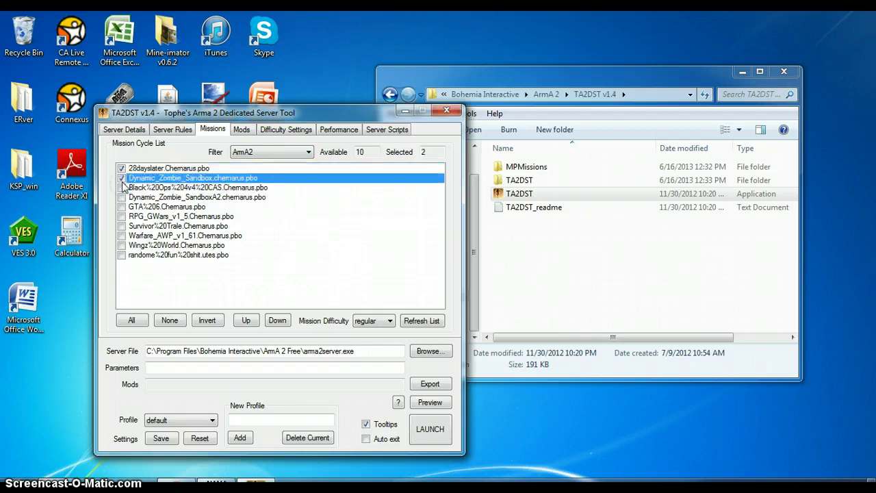
click(122, 187)
click(121, 187)
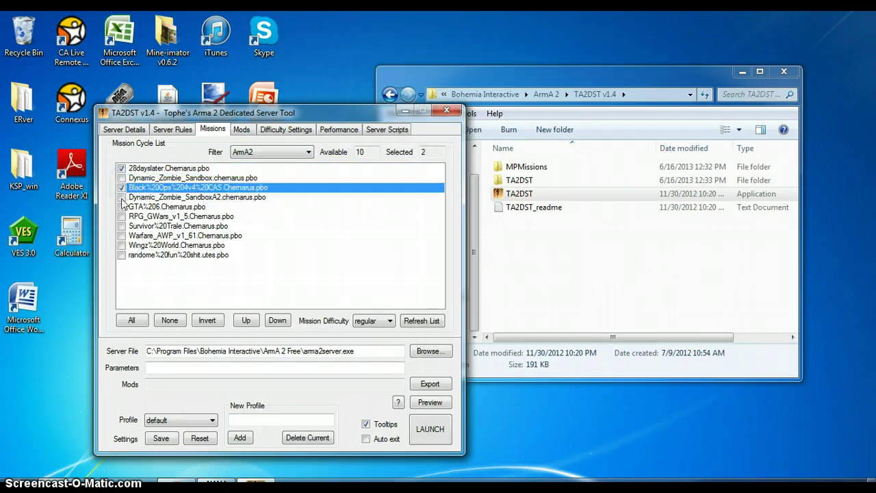
click(122, 198)
click(122, 207)
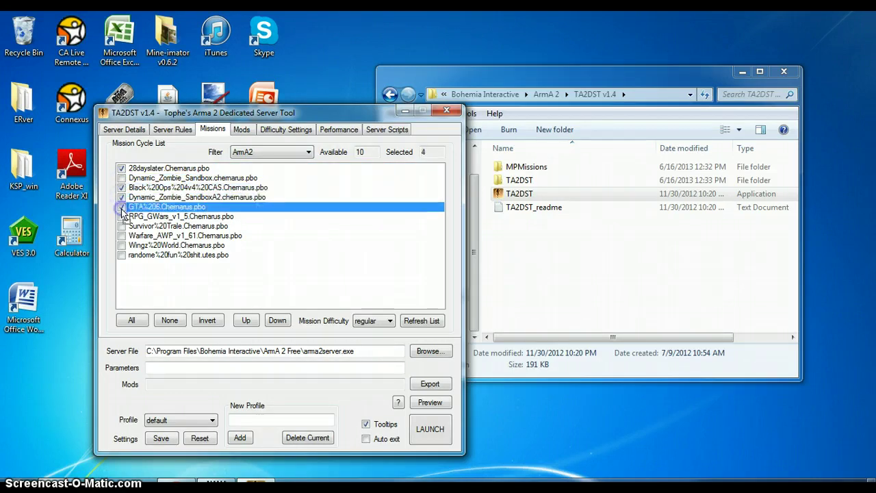
click(121, 197)
click(122, 197)
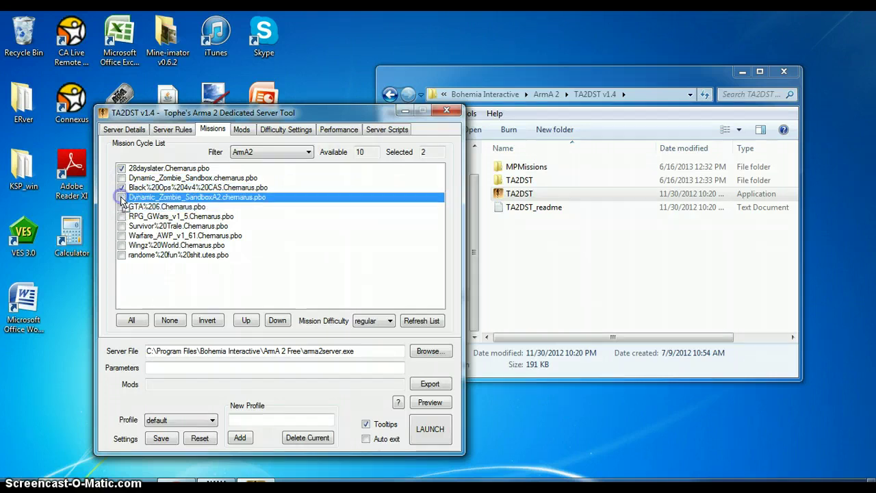
click(122, 188)
click(122, 187)
Look over the available mods and the difficulty options for the Regular profile, including the 3rd Person View description
click(250, 128)
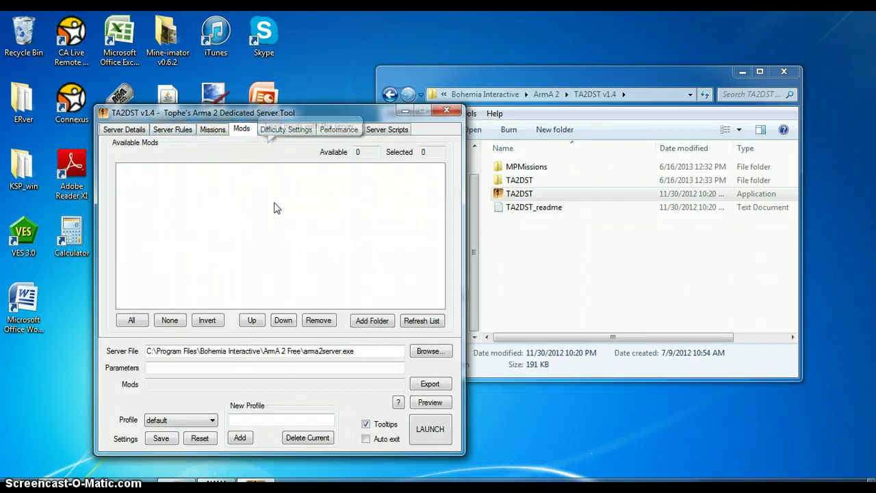
click(286, 133)
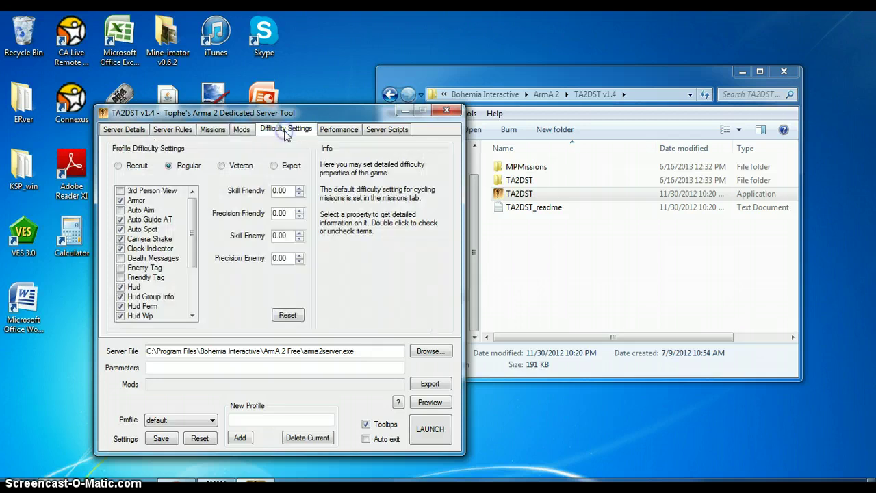
click(122, 193)
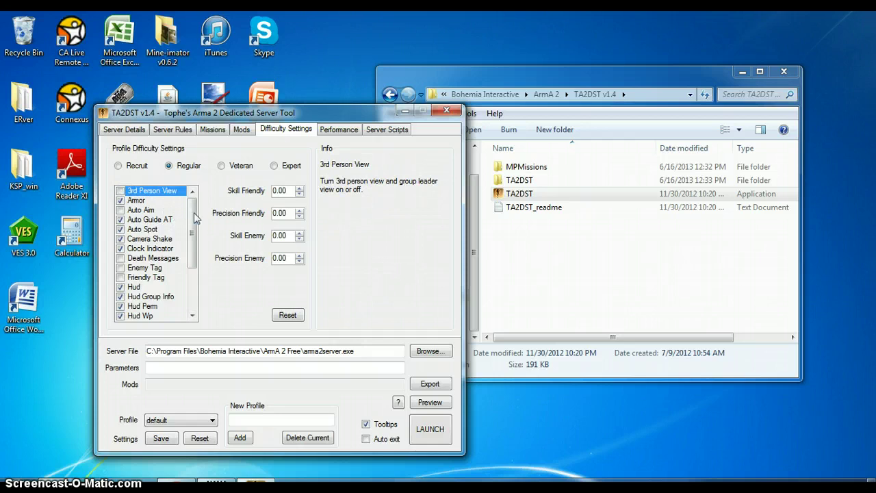
drag(192, 215, 184, 288)
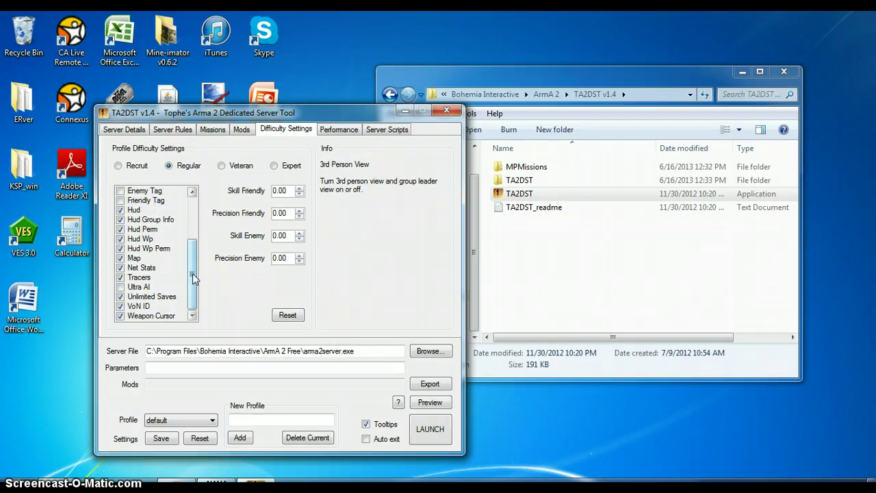
Read the descriptions of the Net Stats, Hud Wp, Hud Wp Perm and Map difficulty options, and look over the performance and server script settings
click(144, 270)
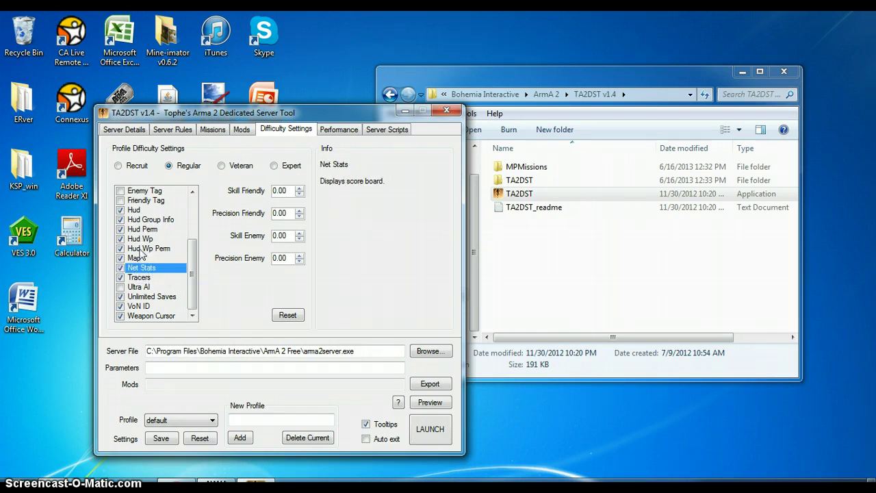
click(140, 239)
click(146, 248)
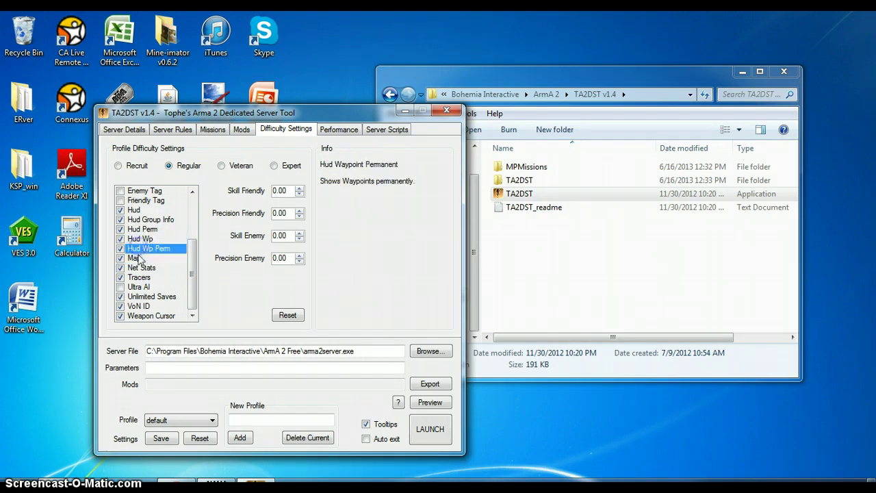
click(135, 258)
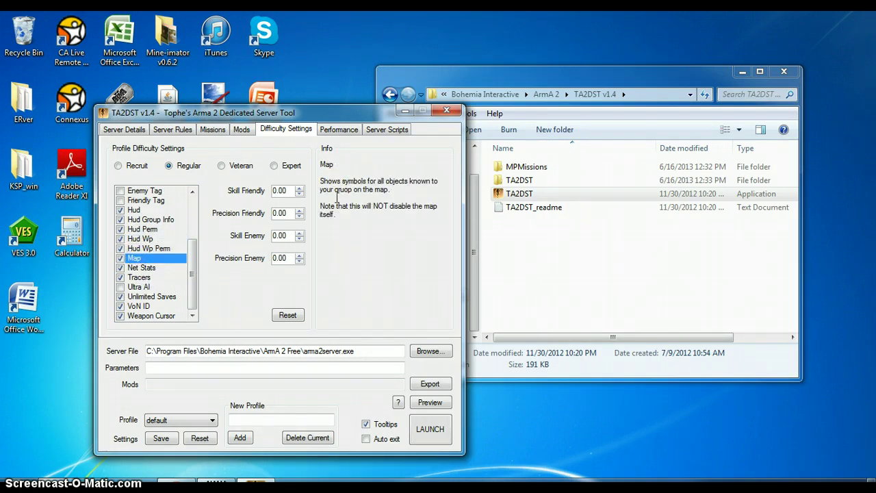
click(340, 130)
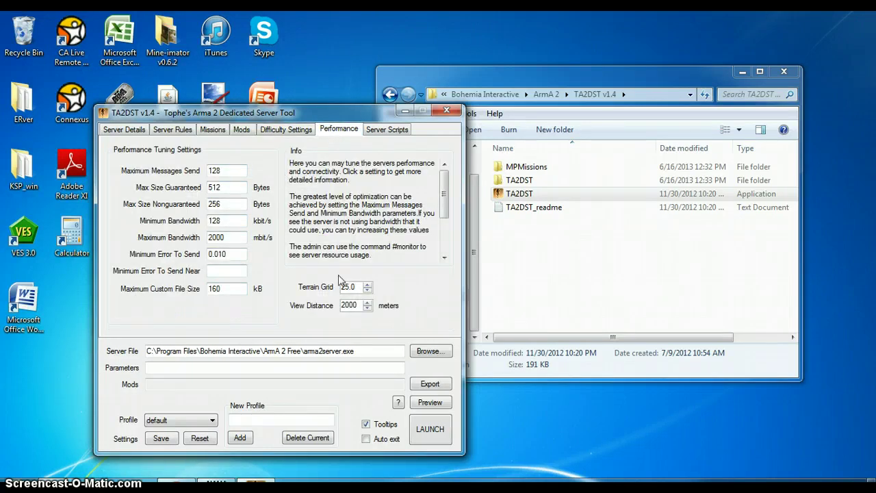
click(381, 130)
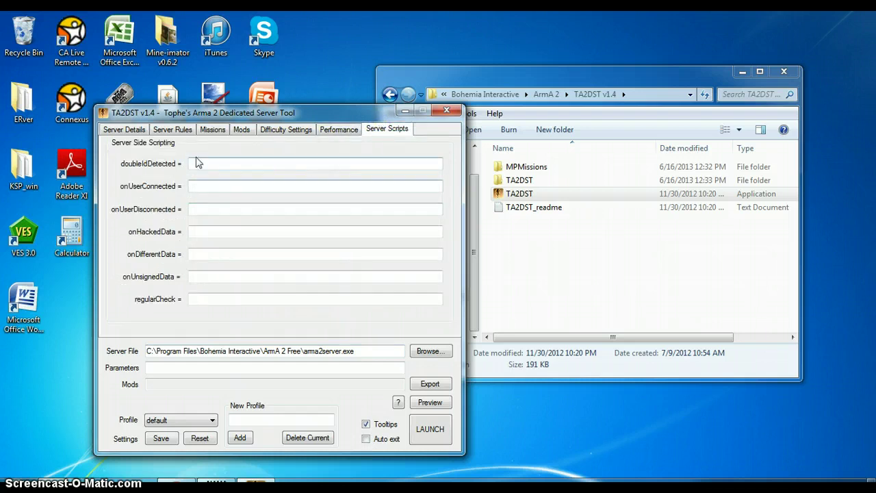
Return to the server details, launch the dedicated server, and move its console window out of view by minimizing it
click(112, 131)
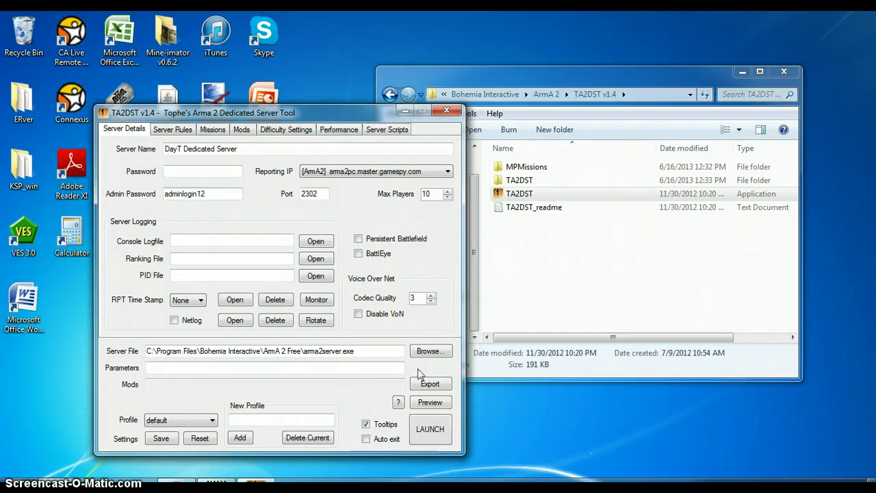
click(435, 437)
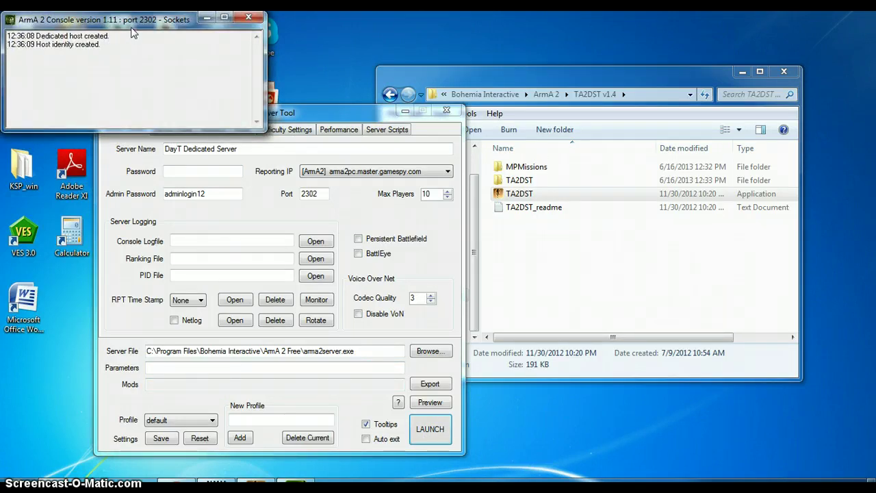
drag(126, 22, 33, 46)
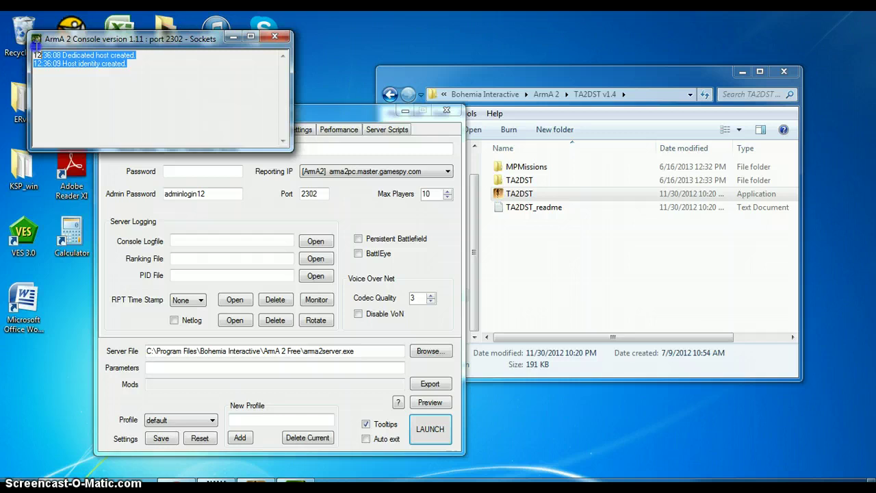
click(234, 36)
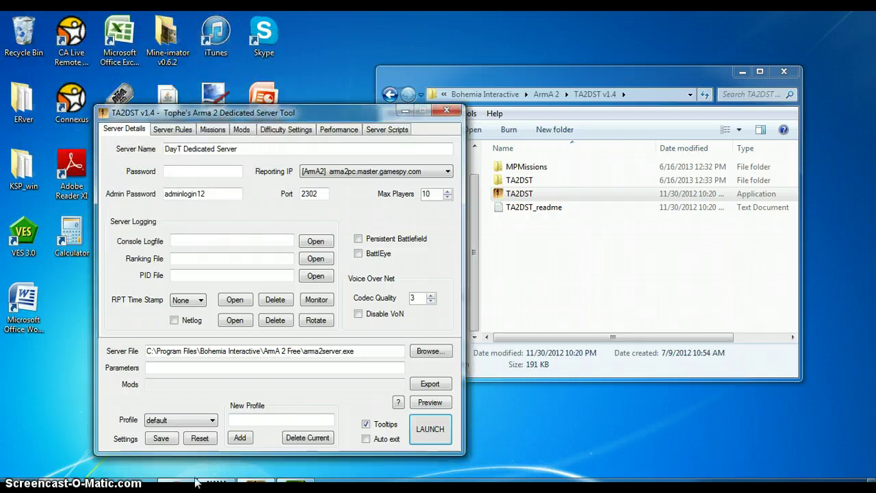
Clear the server tool and folder windows off the desktop and start ArmA 2 Free
click(447, 110)
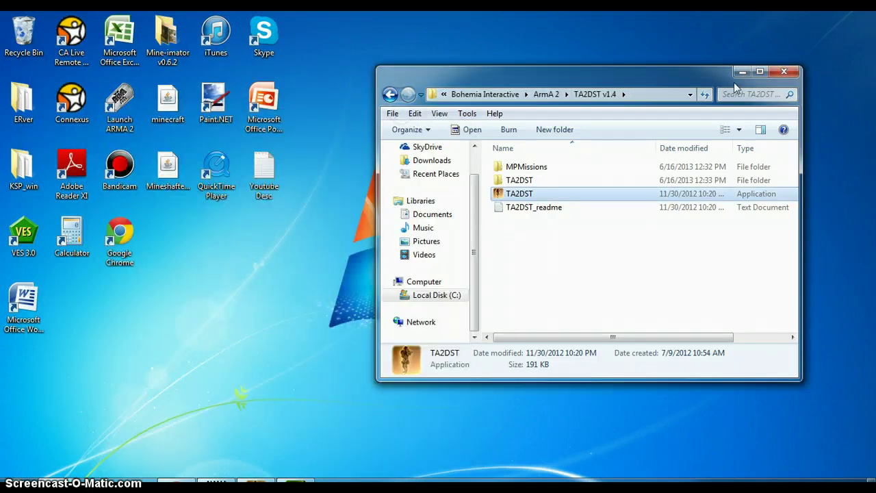
click(784, 71)
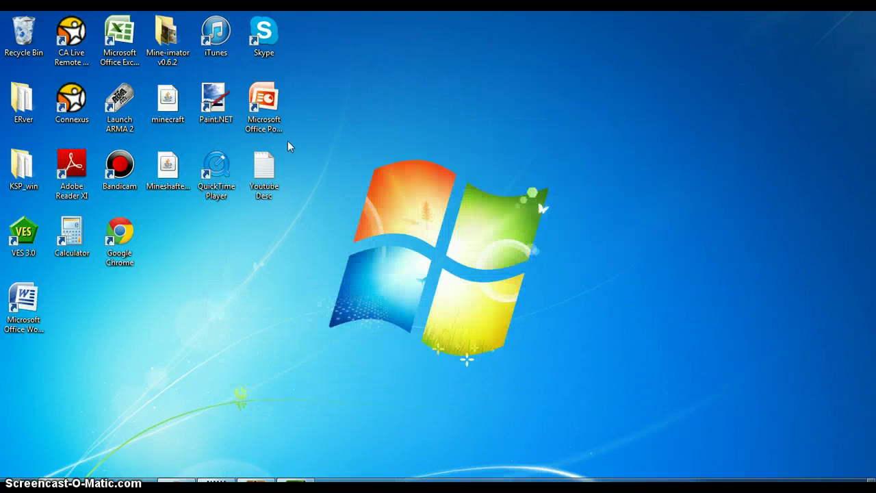
double_click(119, 111)
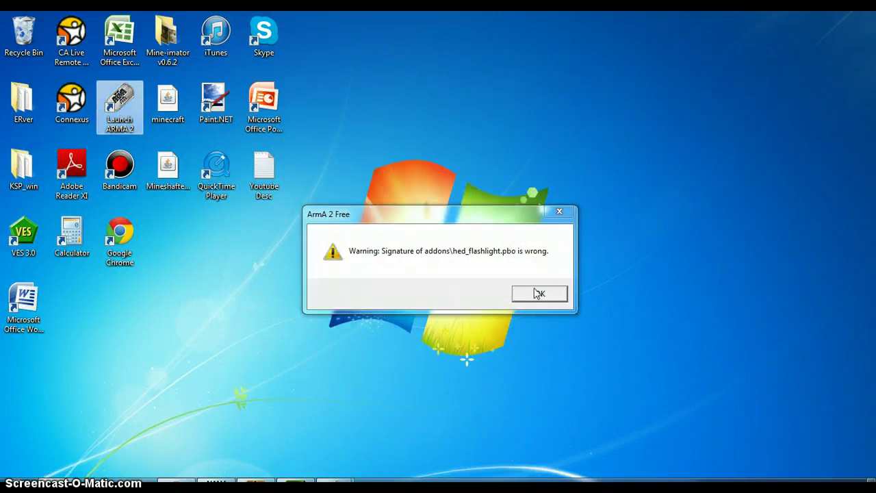
click(538, 295)
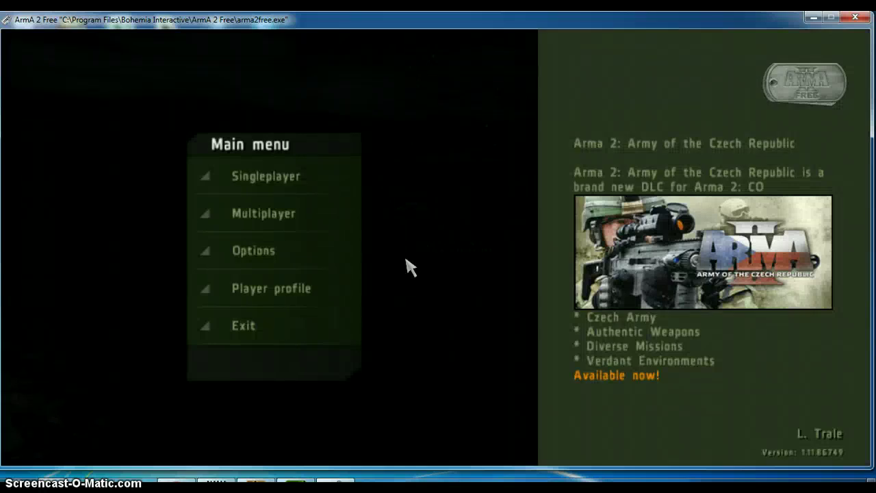
Check the Internet and LAN lists of multiplayer games, and join DayT Dedicated Server on the LAN
click(259, 212)
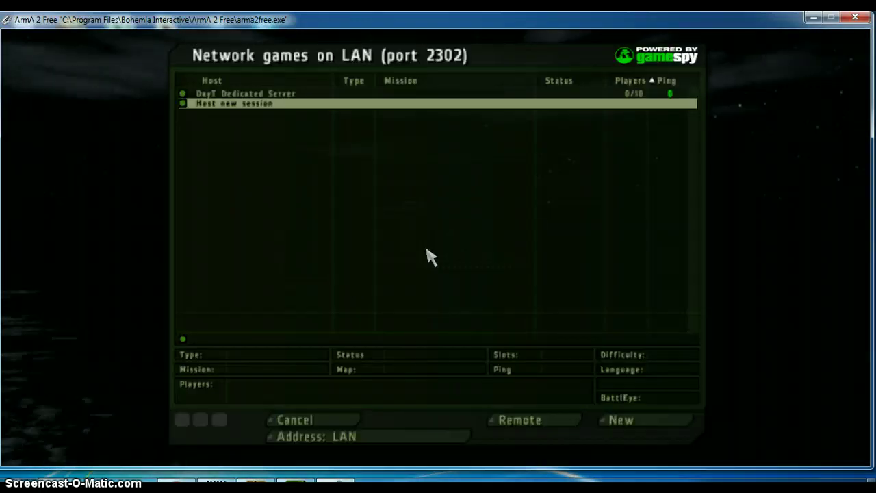
click(327, 436)
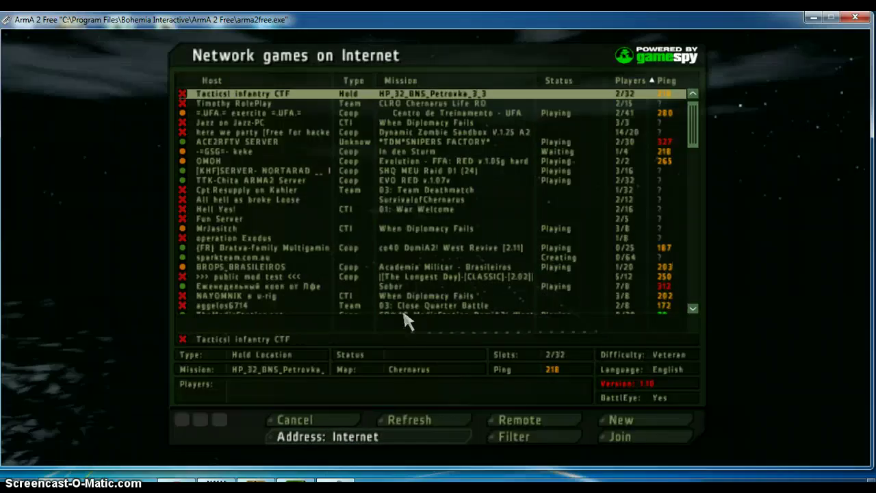
click(335, 438)
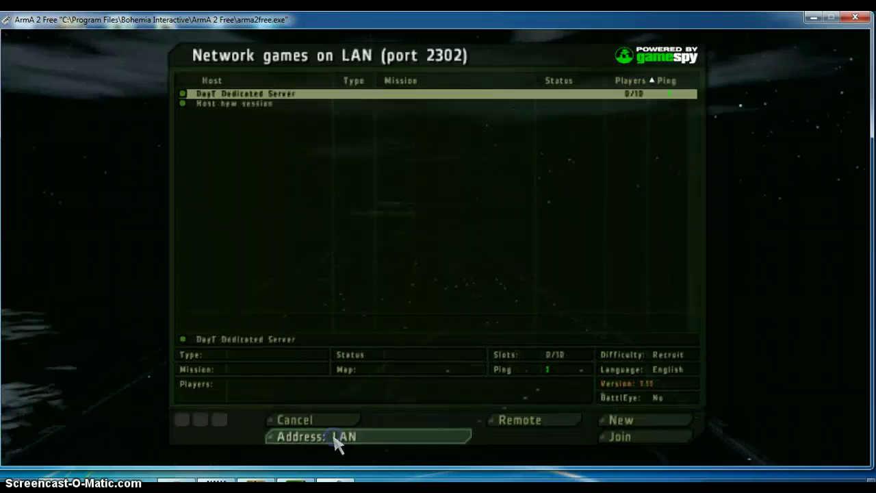
click(263, 104)
click(261, 95)
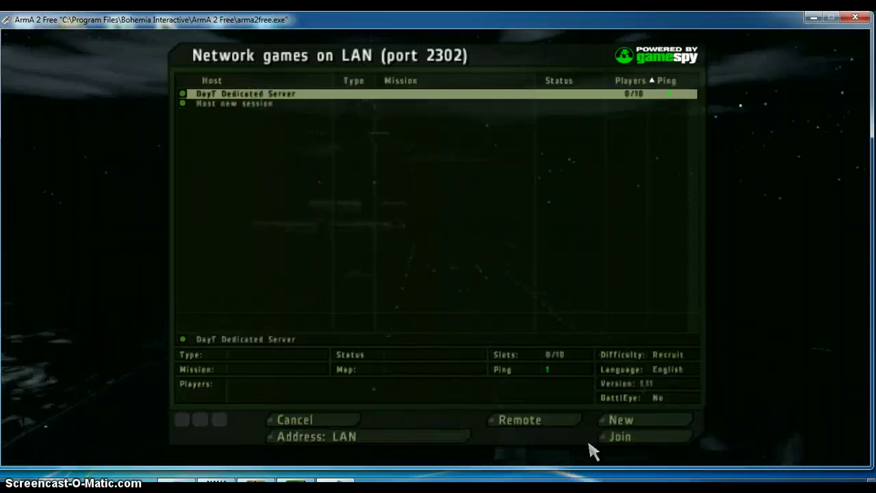
click(655, 439)
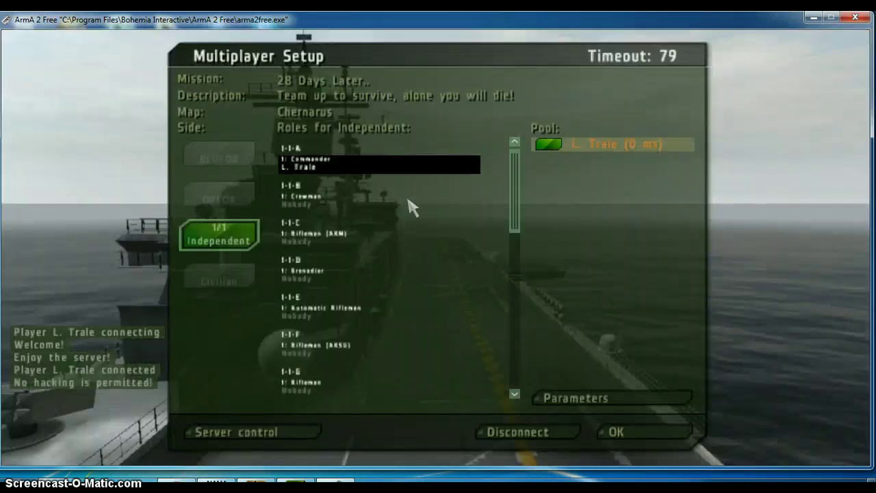
Try several Independent roles for the 28 Days Later mission, ending with Automatic Rifleman
click(336, 202)
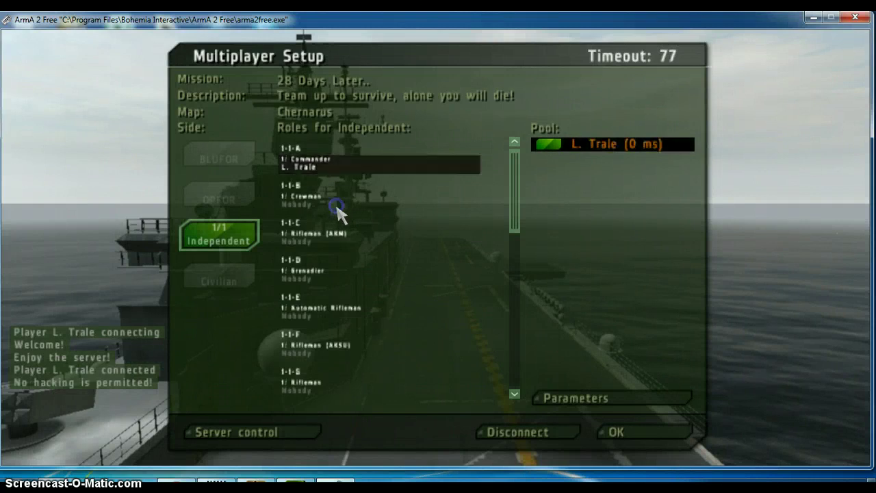
click(333, 240)
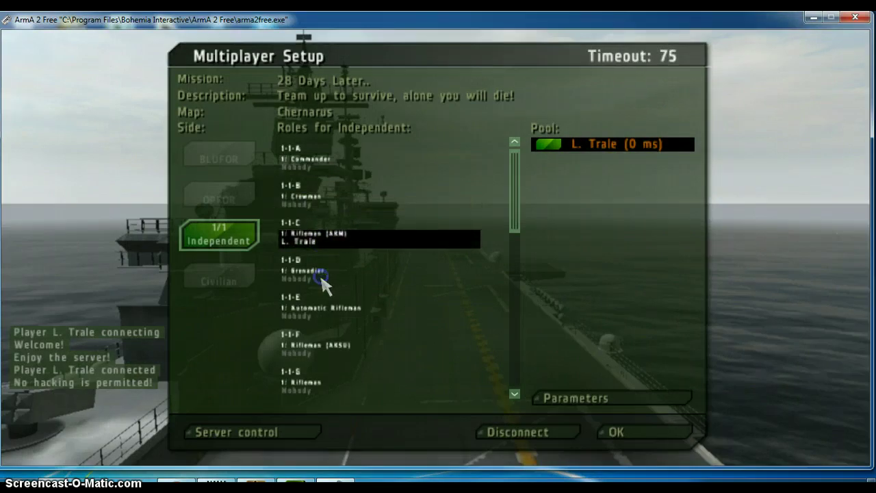
click(320, 273)
click(335, 313)
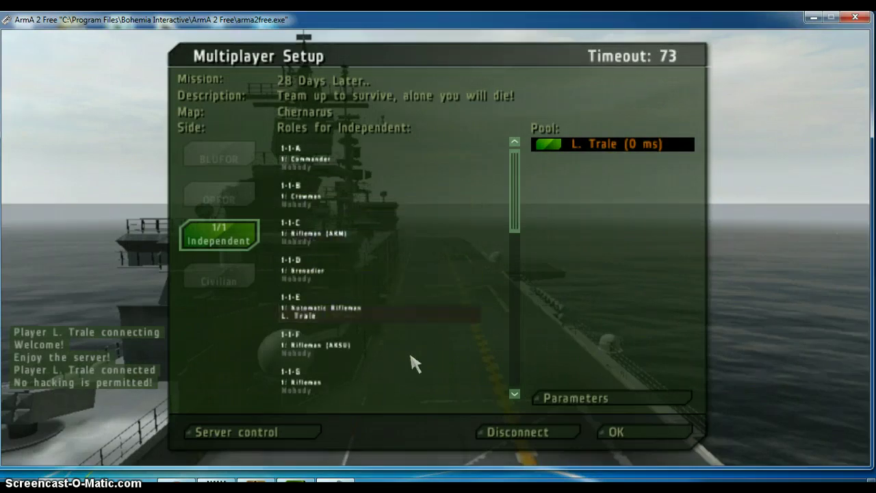
Disconnect from the server, view the DayT Dedicated Server entry in the LAN list, and close the game
click(546, 431)
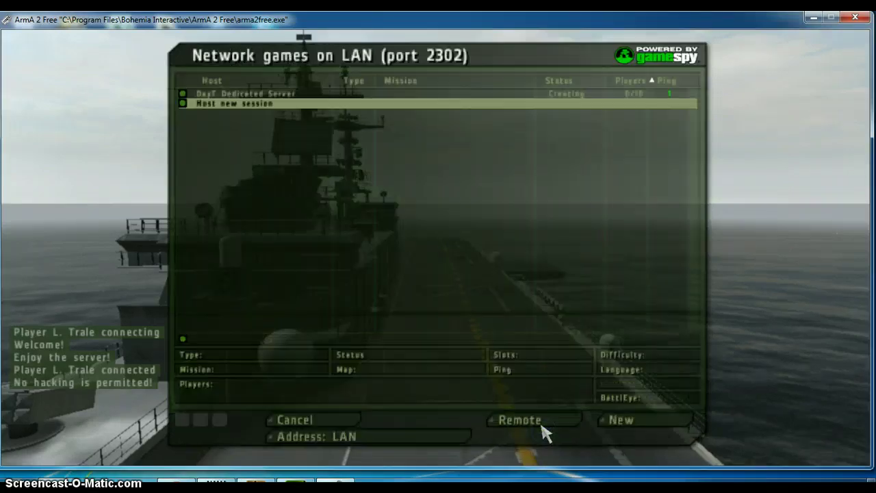
click(257, 95)
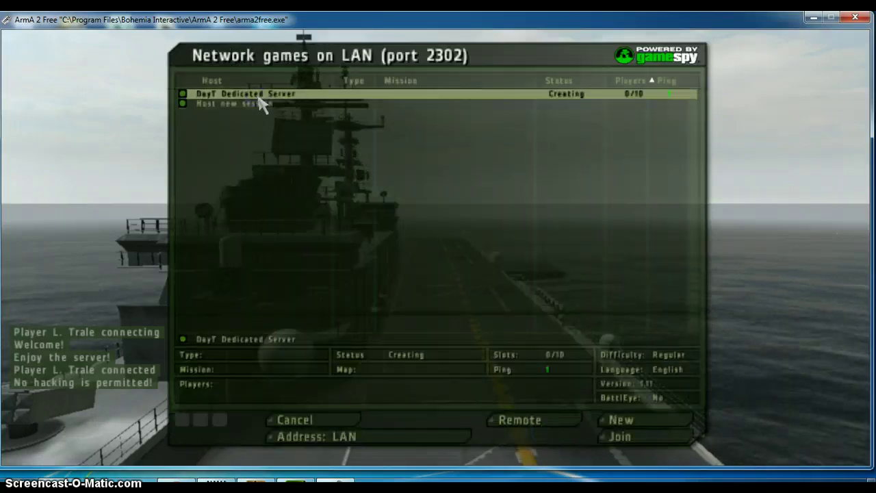
click(259, 96)
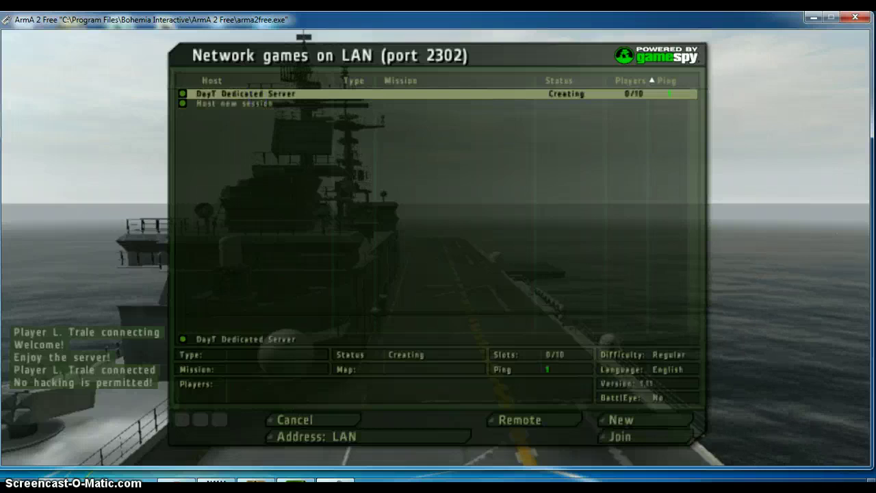
click(855, 18)
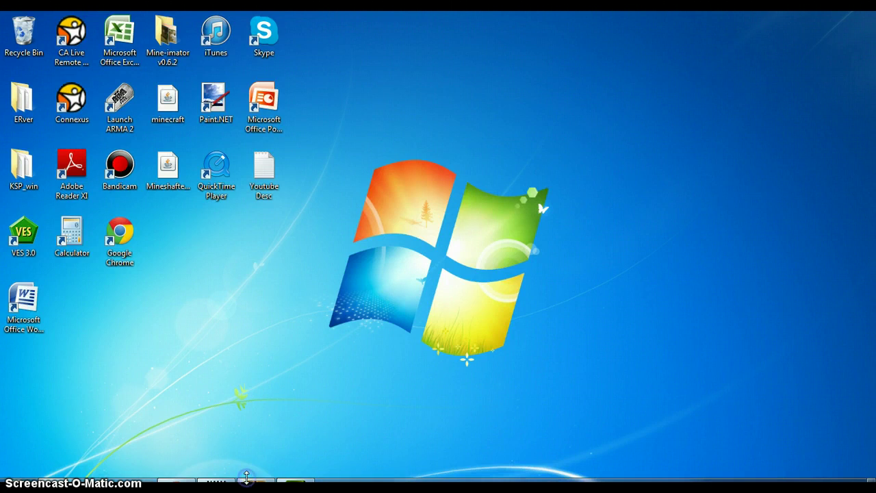
Switch back to TA2DST, read the Persistent Battlefield description, and try turning the option on and off
click(246, 484)
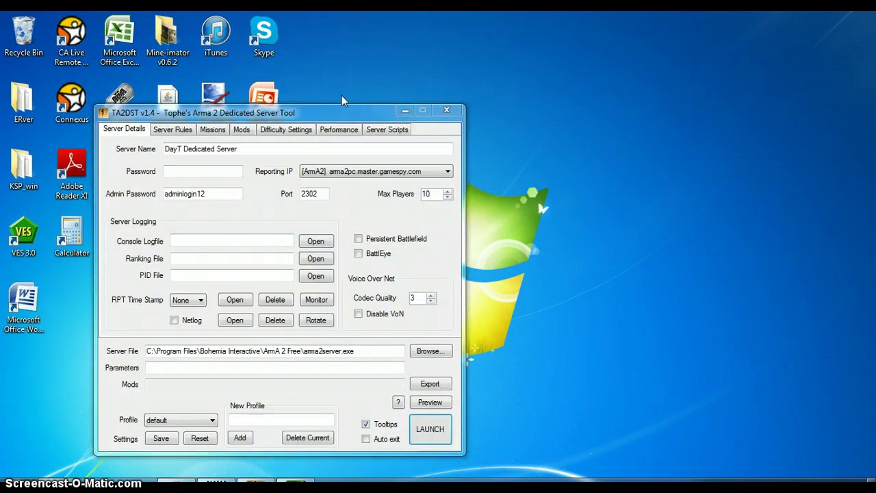
drag(355, 111, 484, 91)
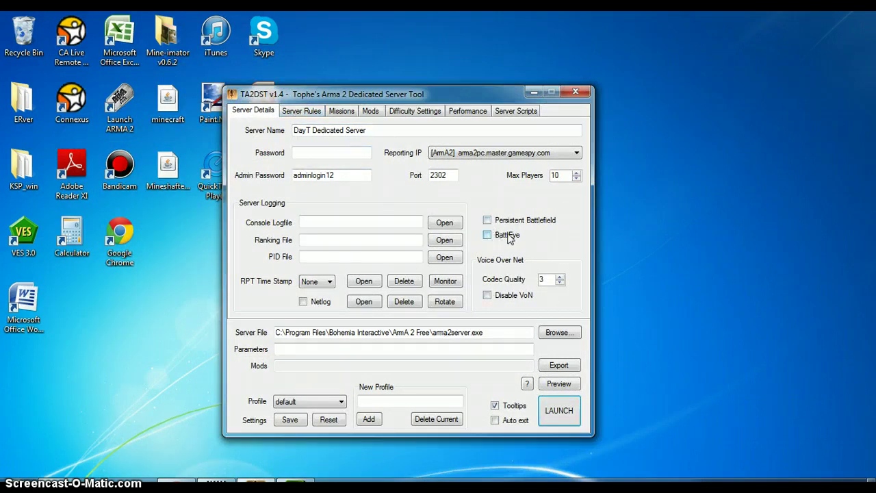
mouse_move(505, 227)
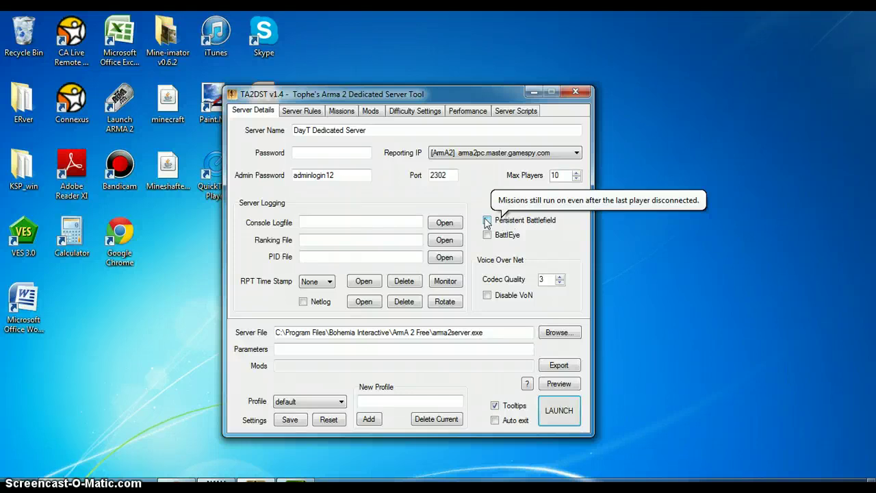
click(488, 221)
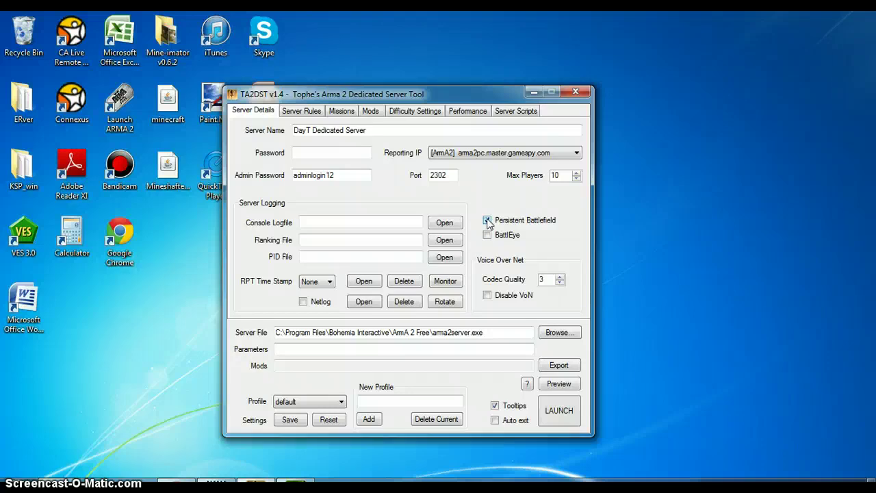
click(488, 221)
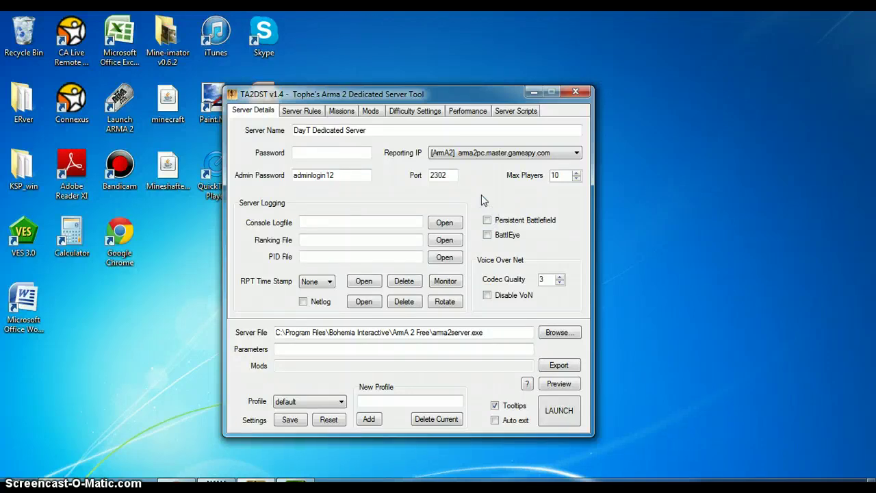